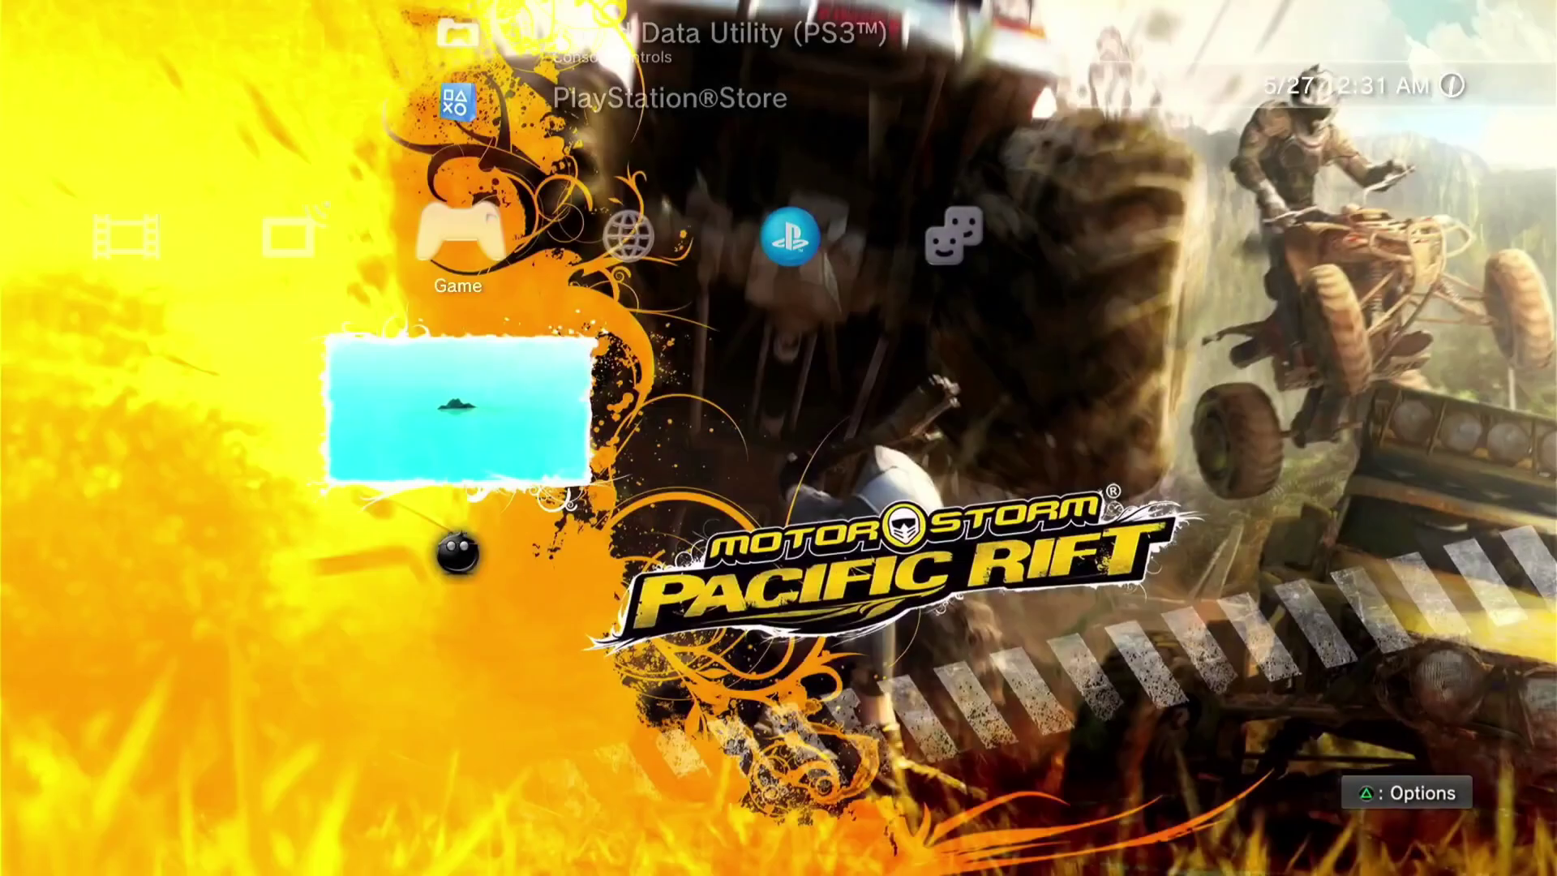
- Look through the Game, Network and PlayStation Network categories of the home menu
key("Up")
key("Up")
key("Up")
key("Up")
key("Up")
key("Up")
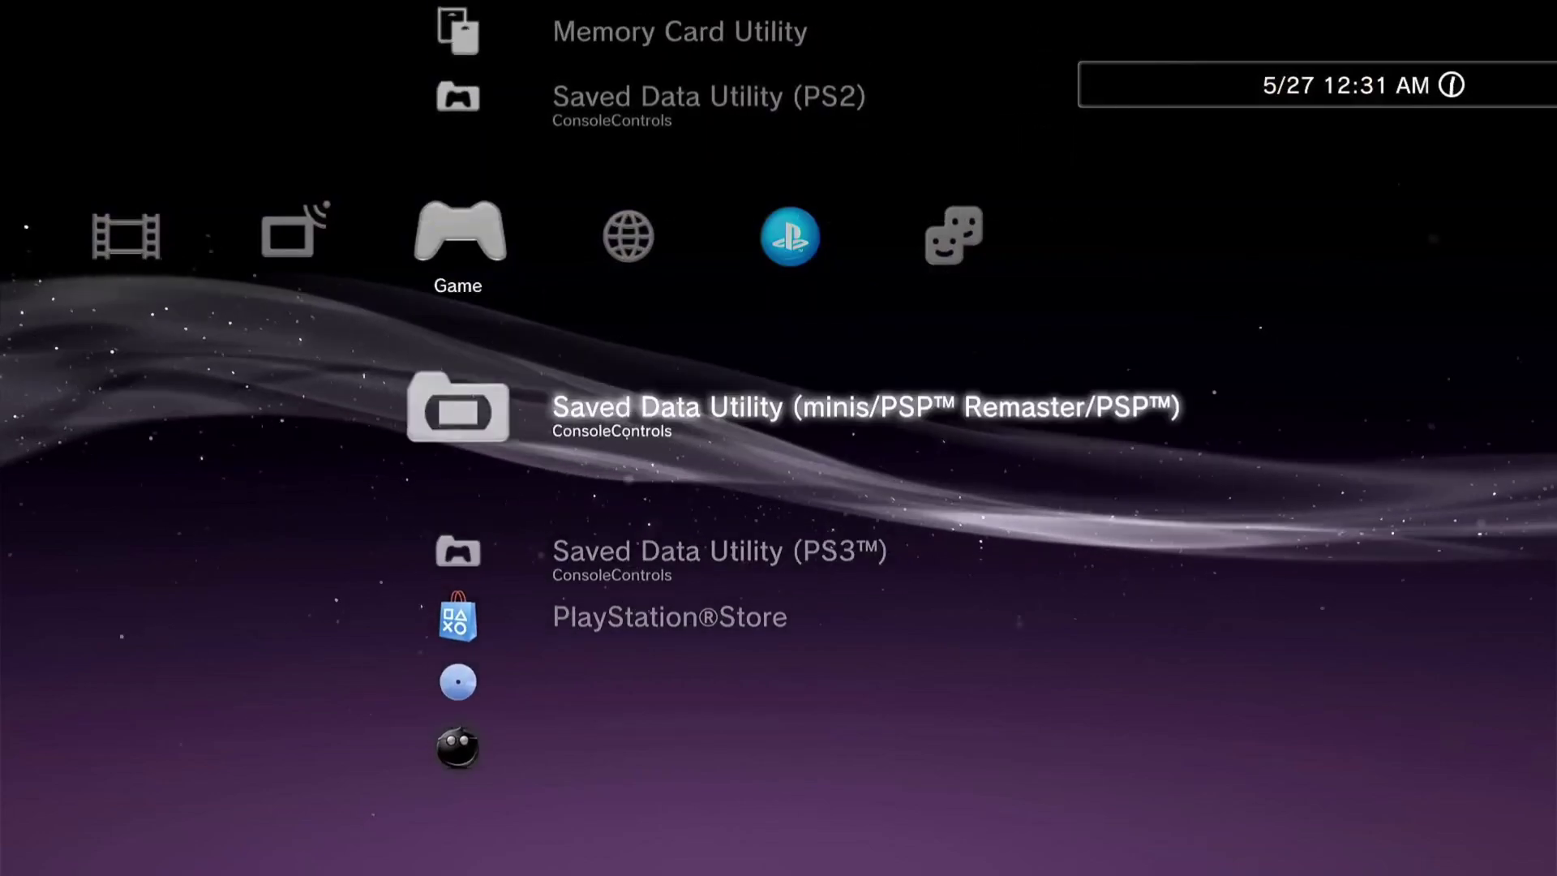
key("Up")
key("Right")
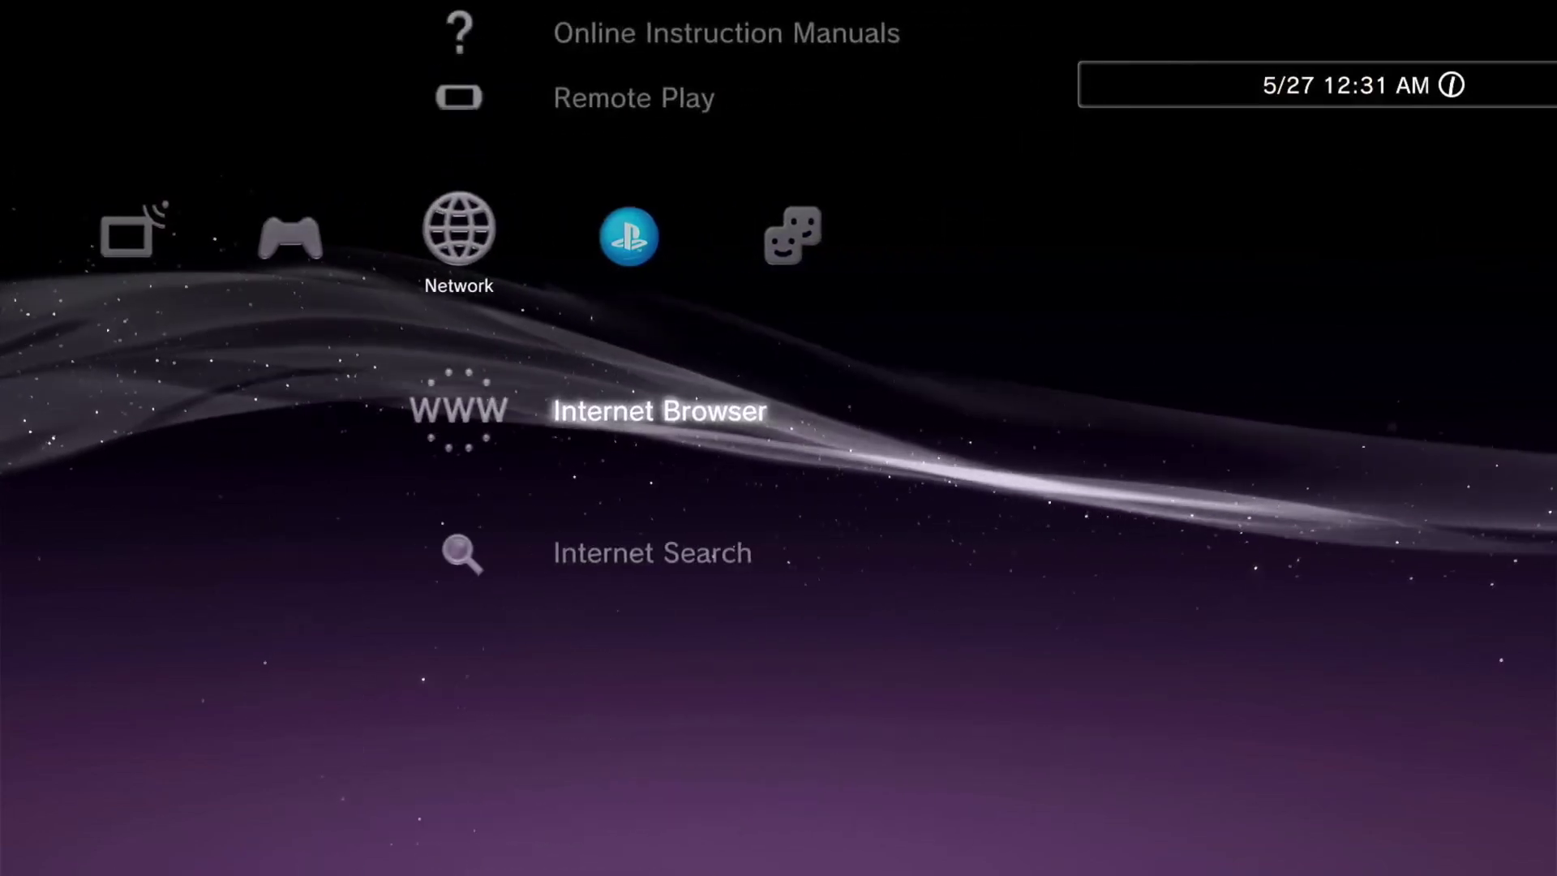
key("Up")
key("Up")
key("Right")
key("Up")
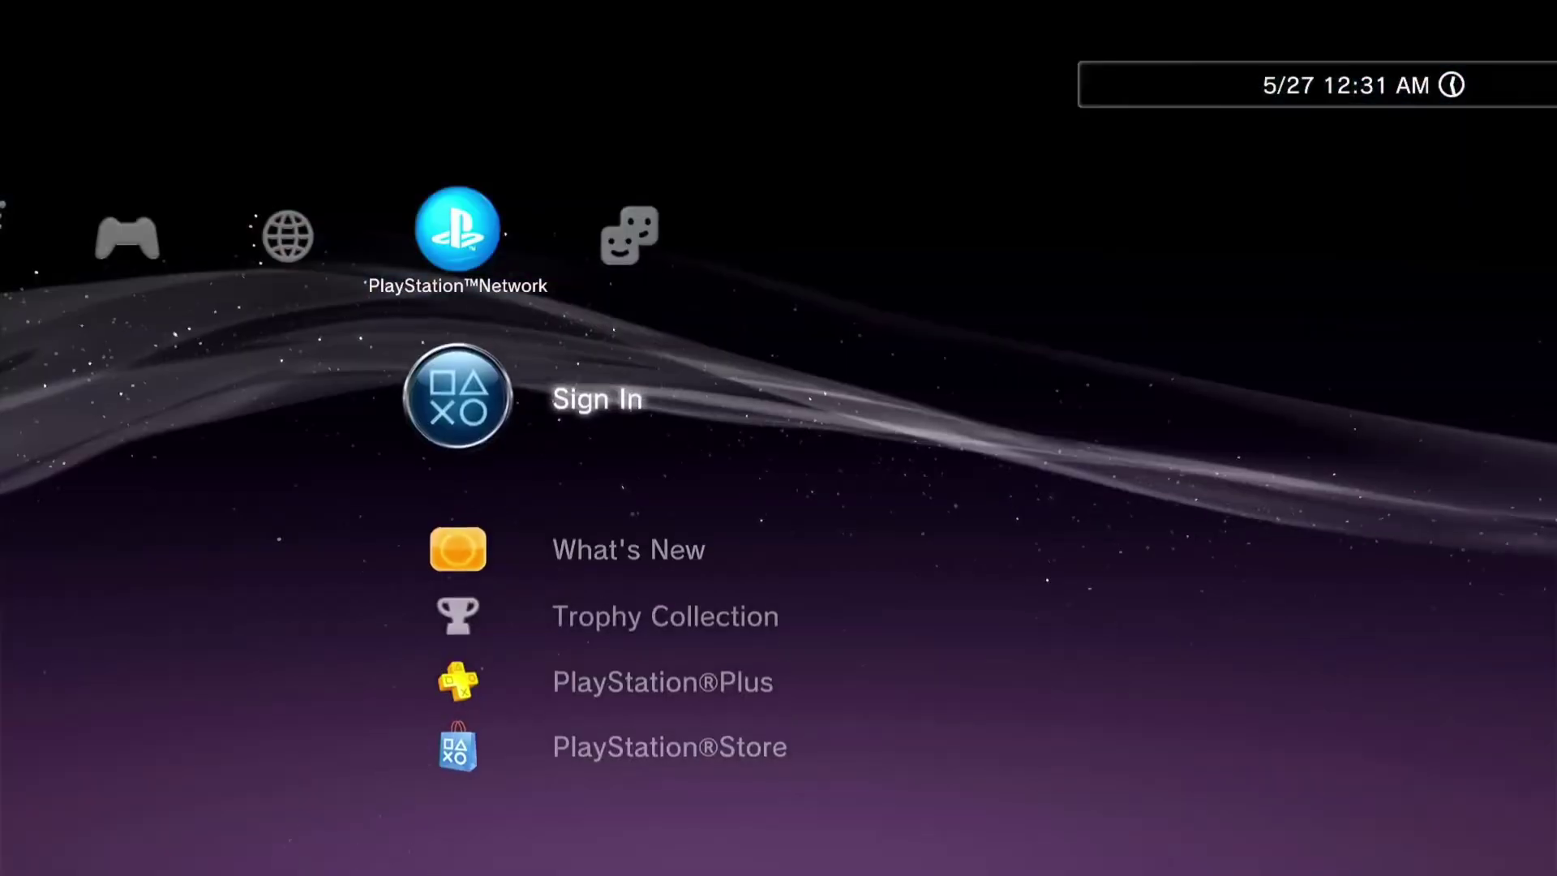
- View the options under Network Settings in the Settings category and return to the settings list
key("Left")
key("Left")
key("Left")
key("Left")
key("Left")
key("Left")
key("Left")
key("Left")
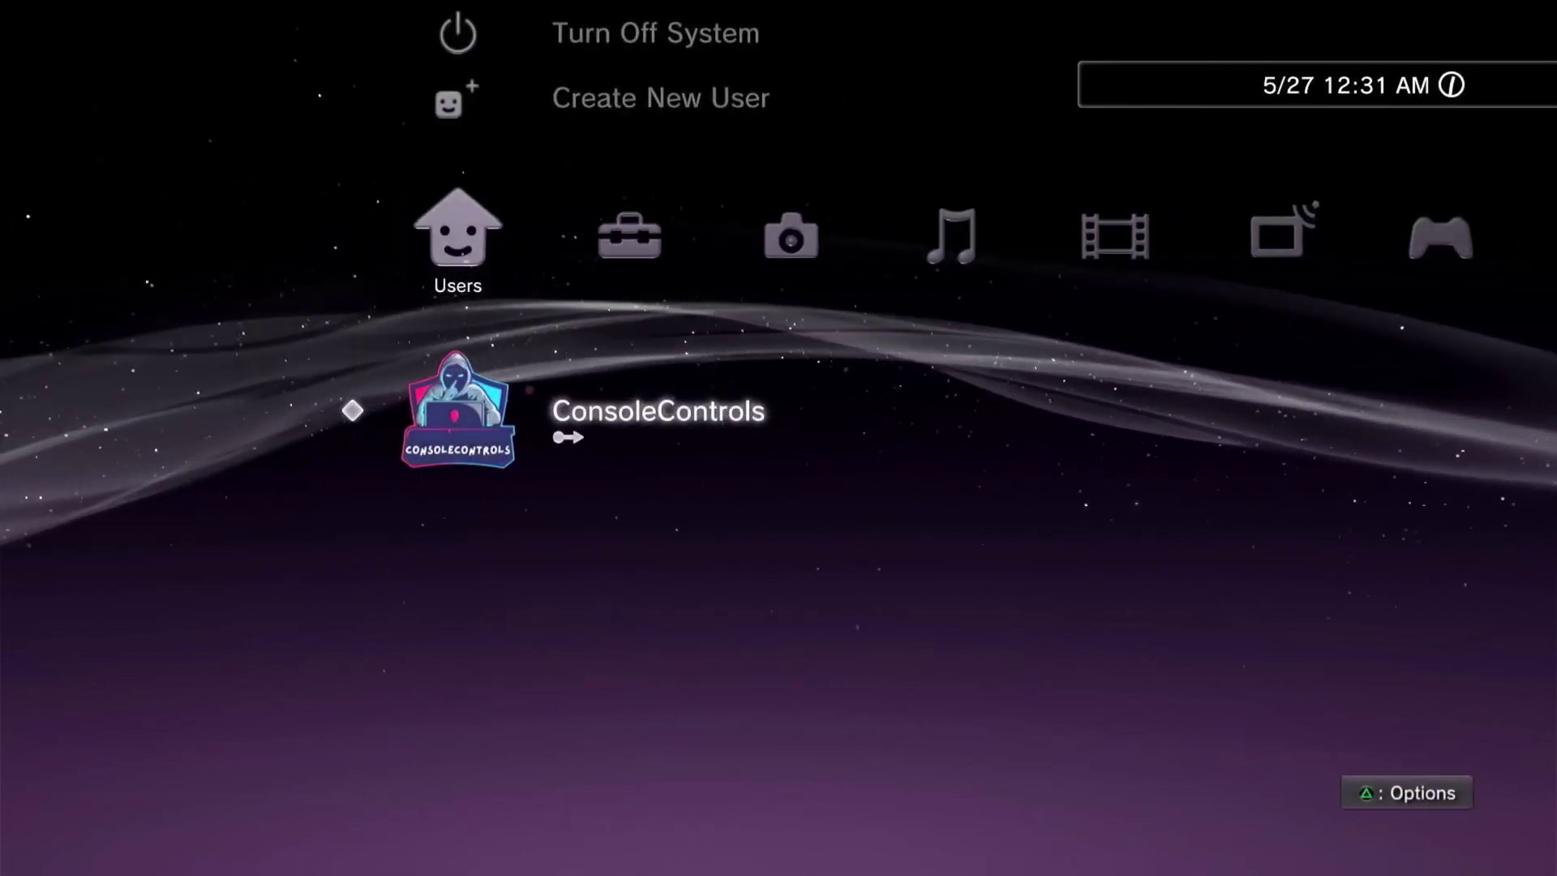
key("Right")
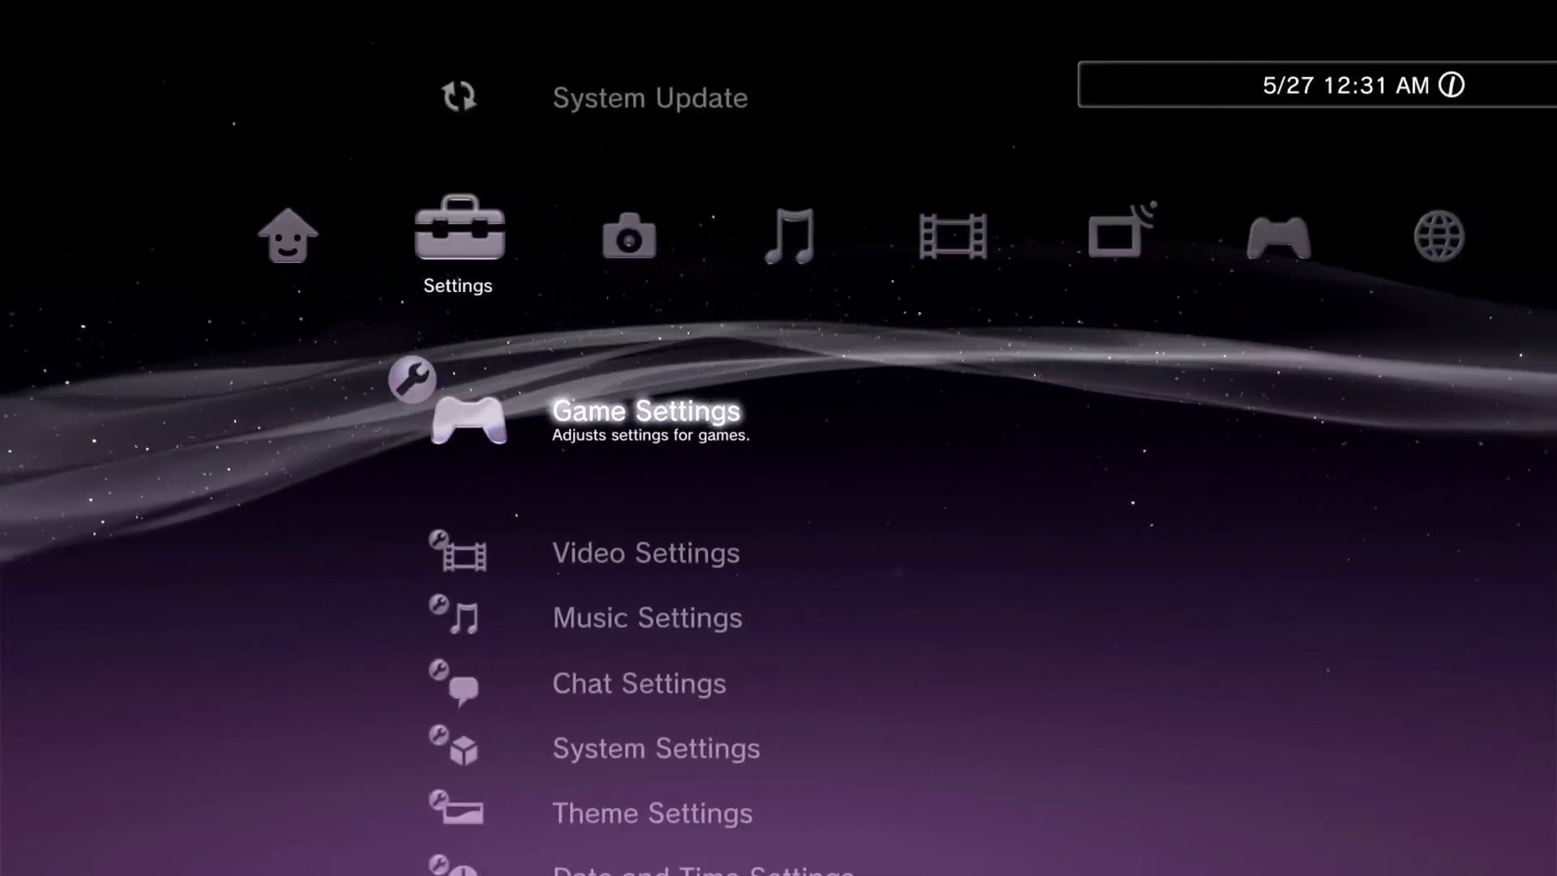
key("Down")
key("Down")
key("Down")
key("Down")
key("Down")
key("Down")
key("Down")
key("Down")
key("Down")
key("Down")
key("Down")
key("Down")
key("Down")
key("Down")
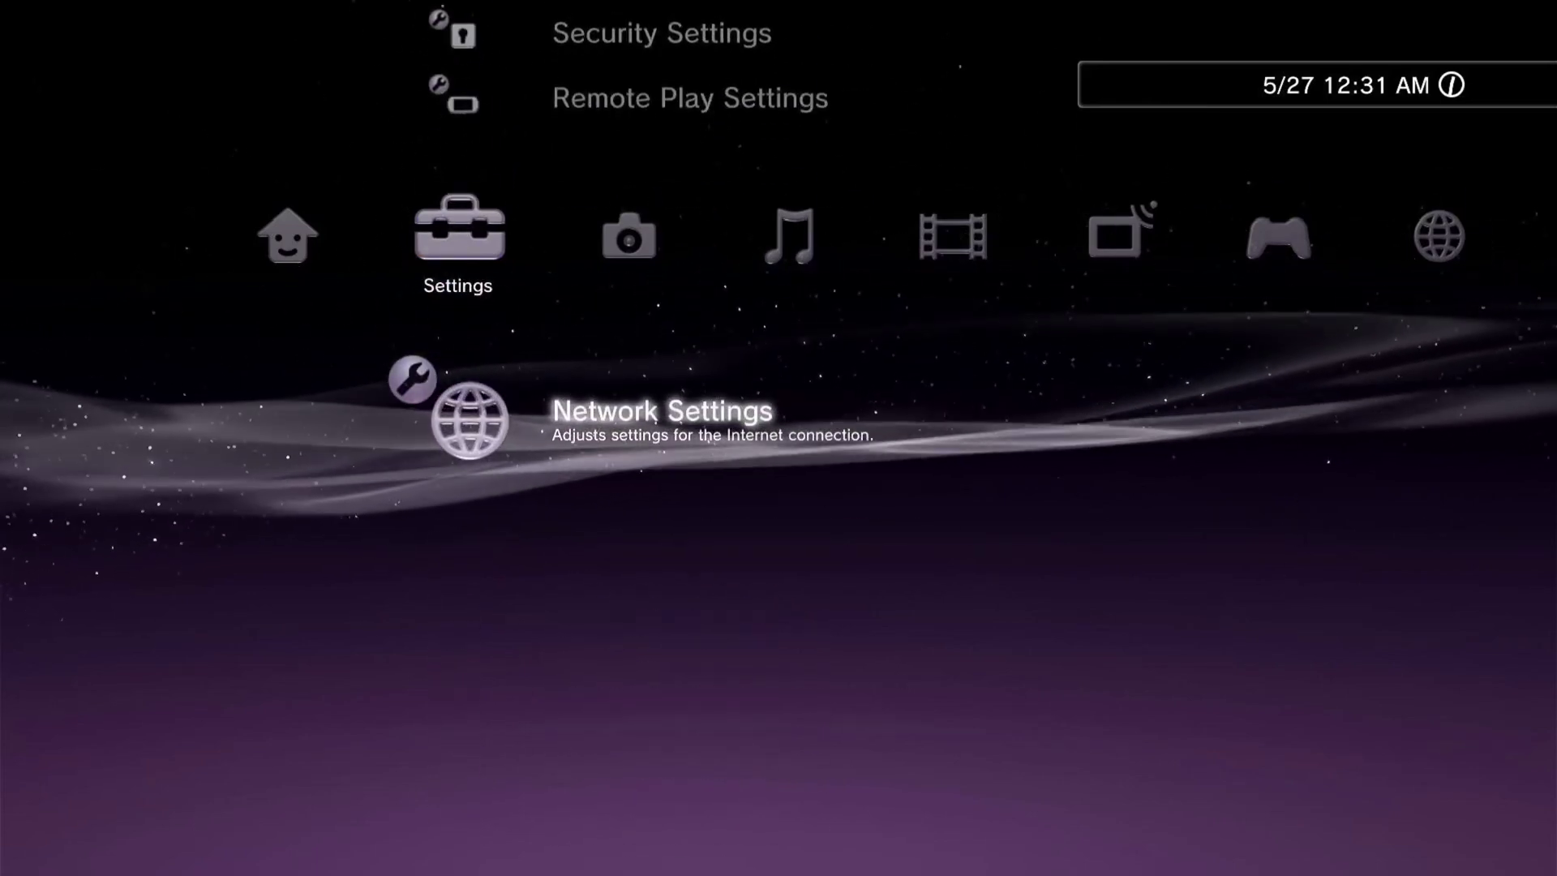
key("Return")
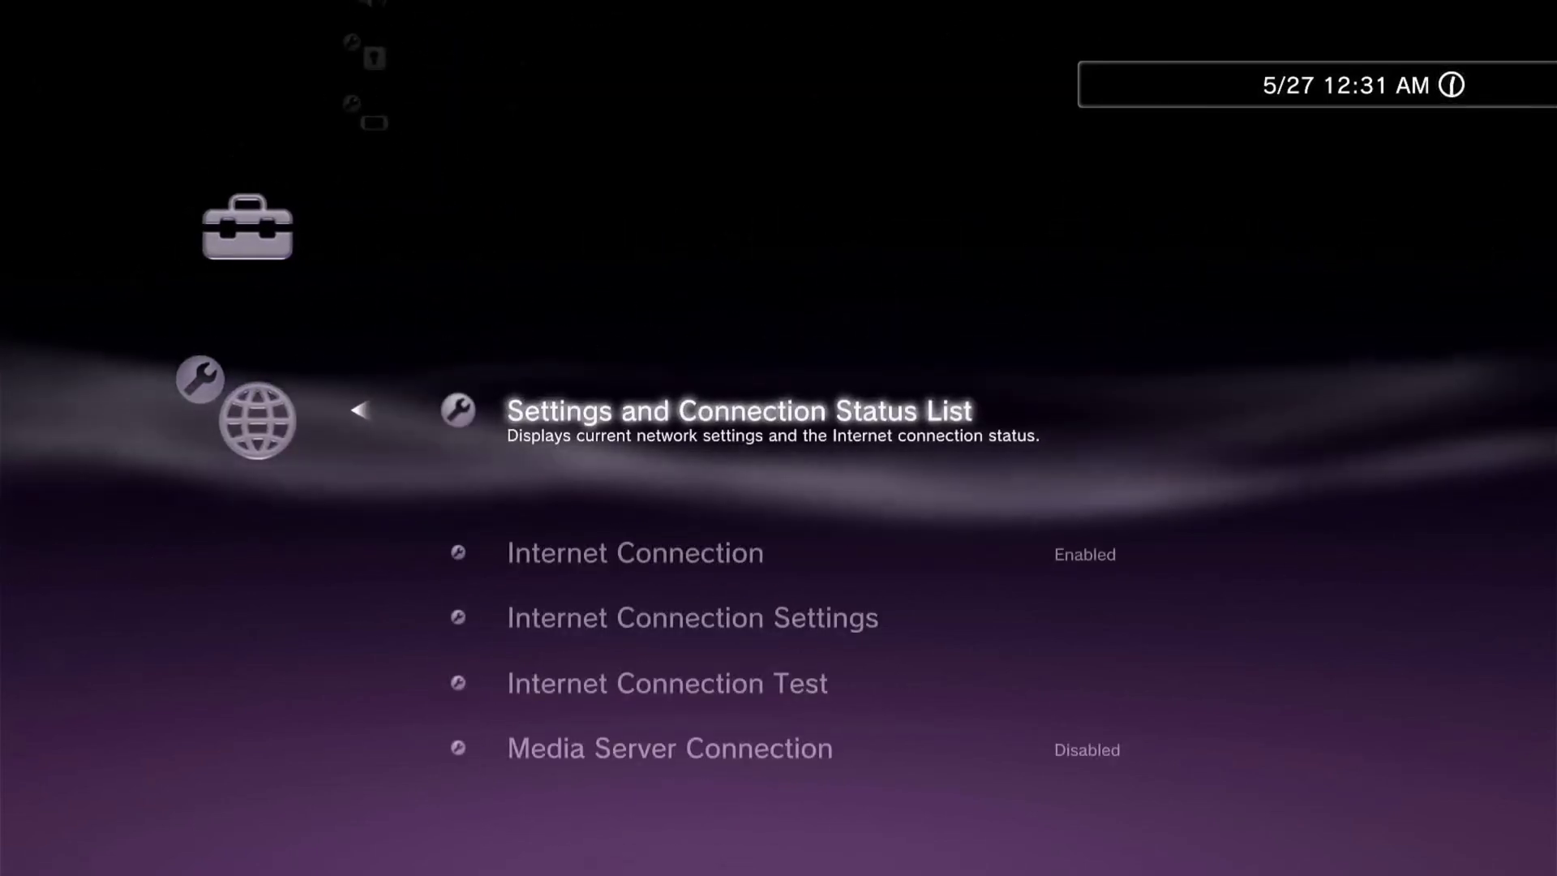
key("Escape")
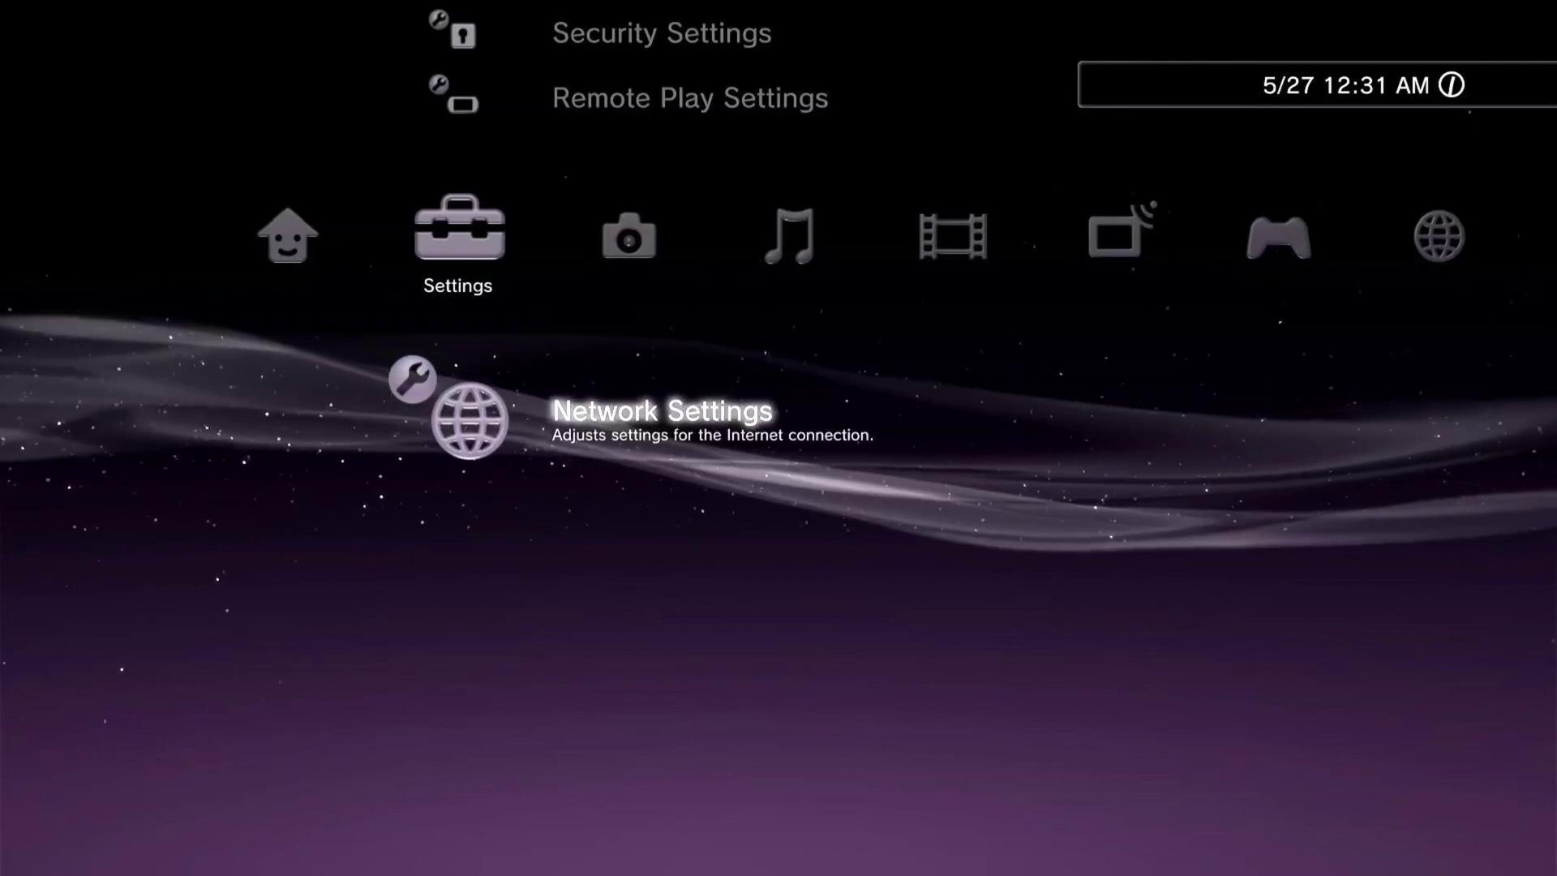
- Go to the Network category and launch the Internet Browser
key("Right")
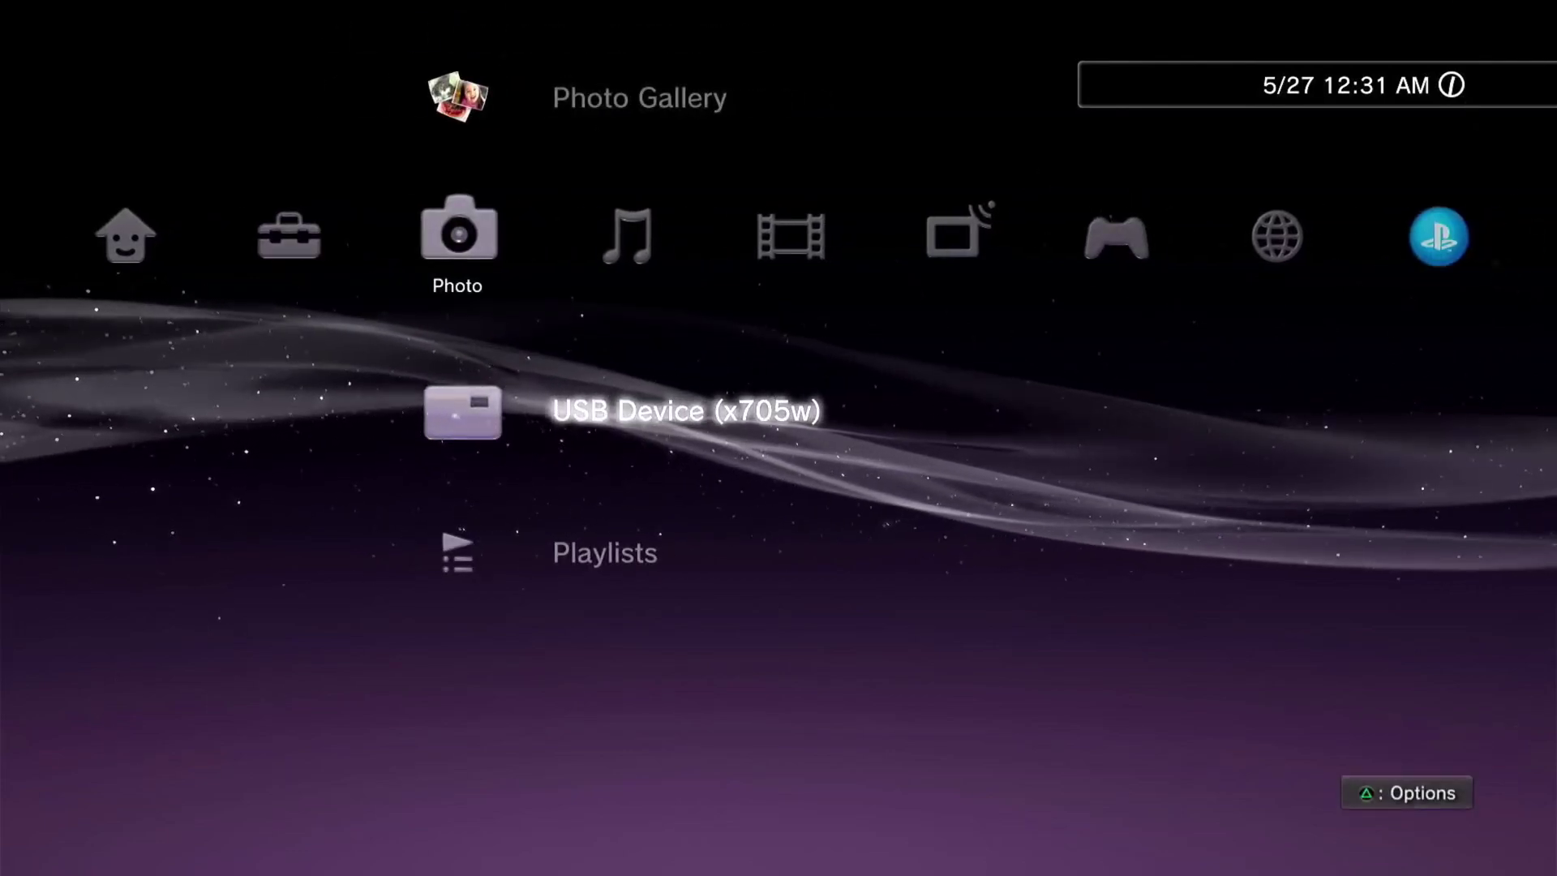
key("Right")
key("Right")
key("Right")
key("Right")
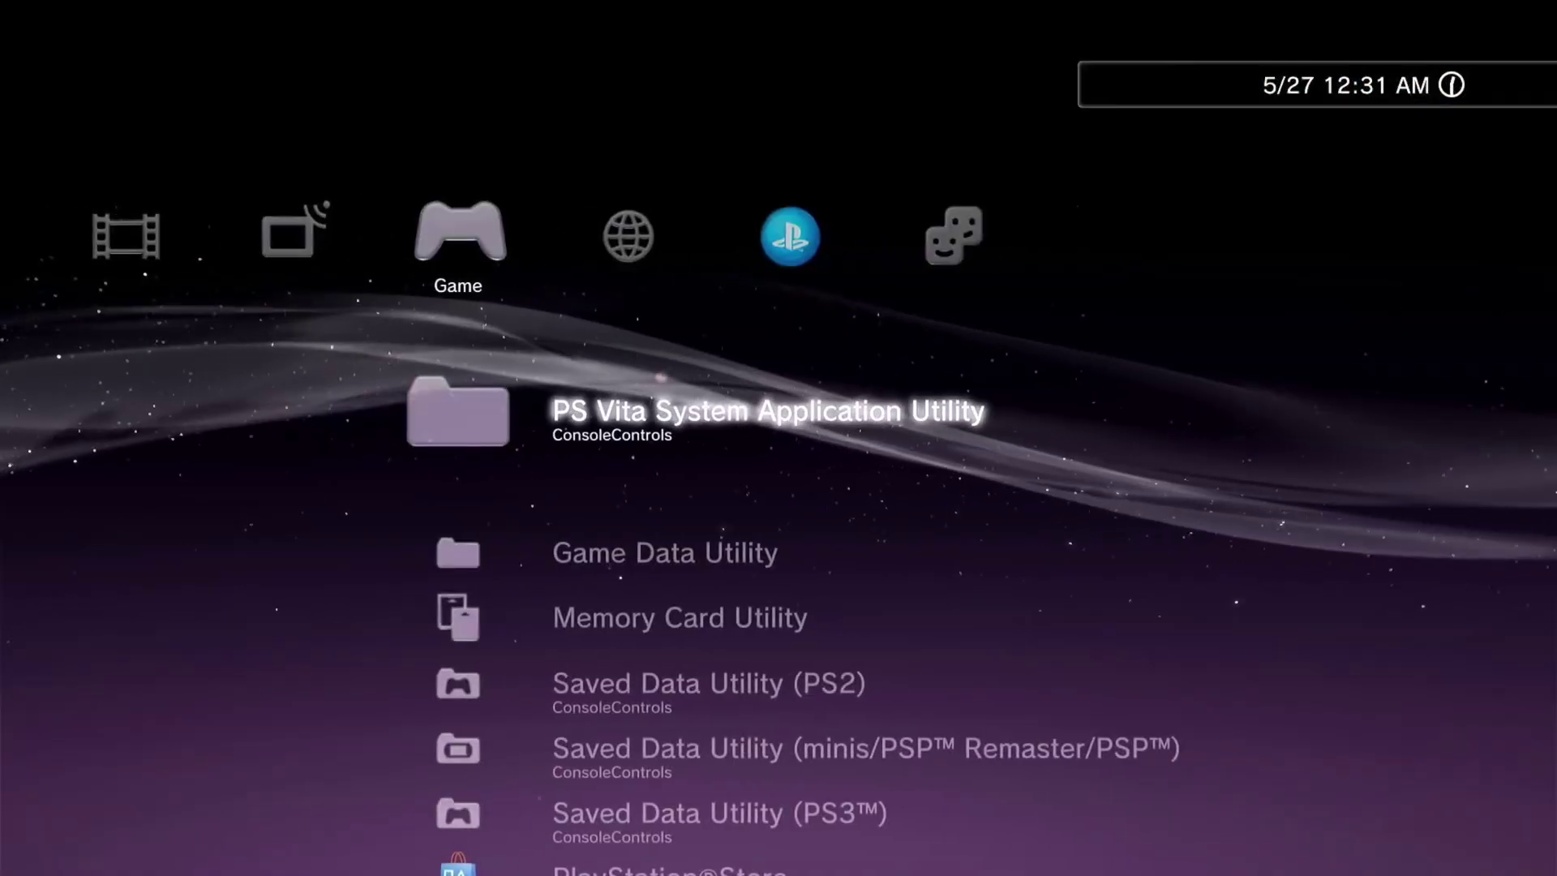
key("Right")
key("Down")
key("Down")
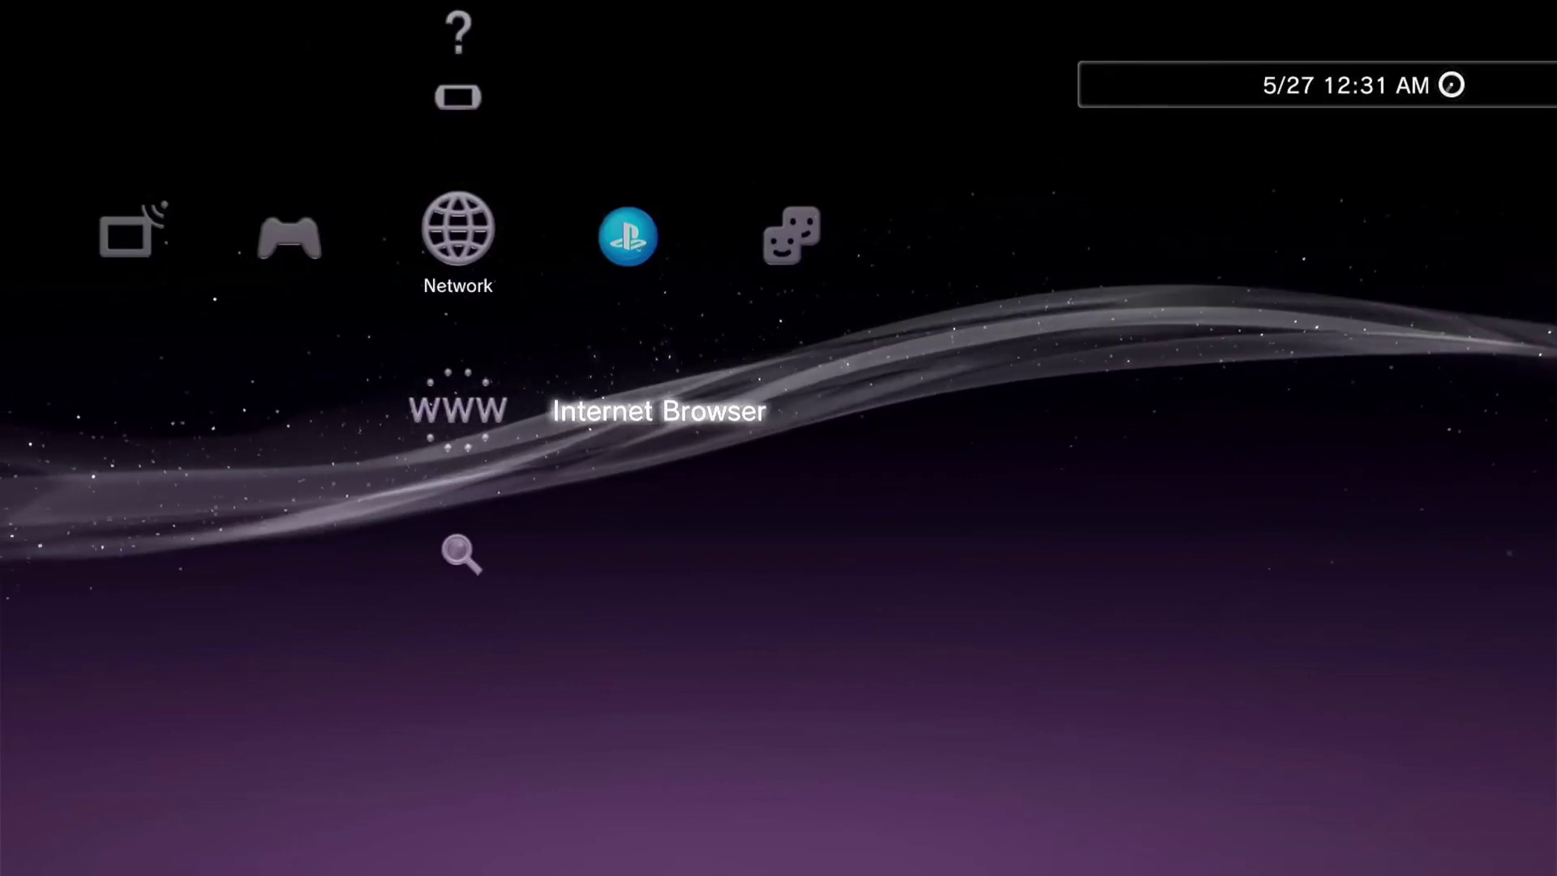
key("Return")
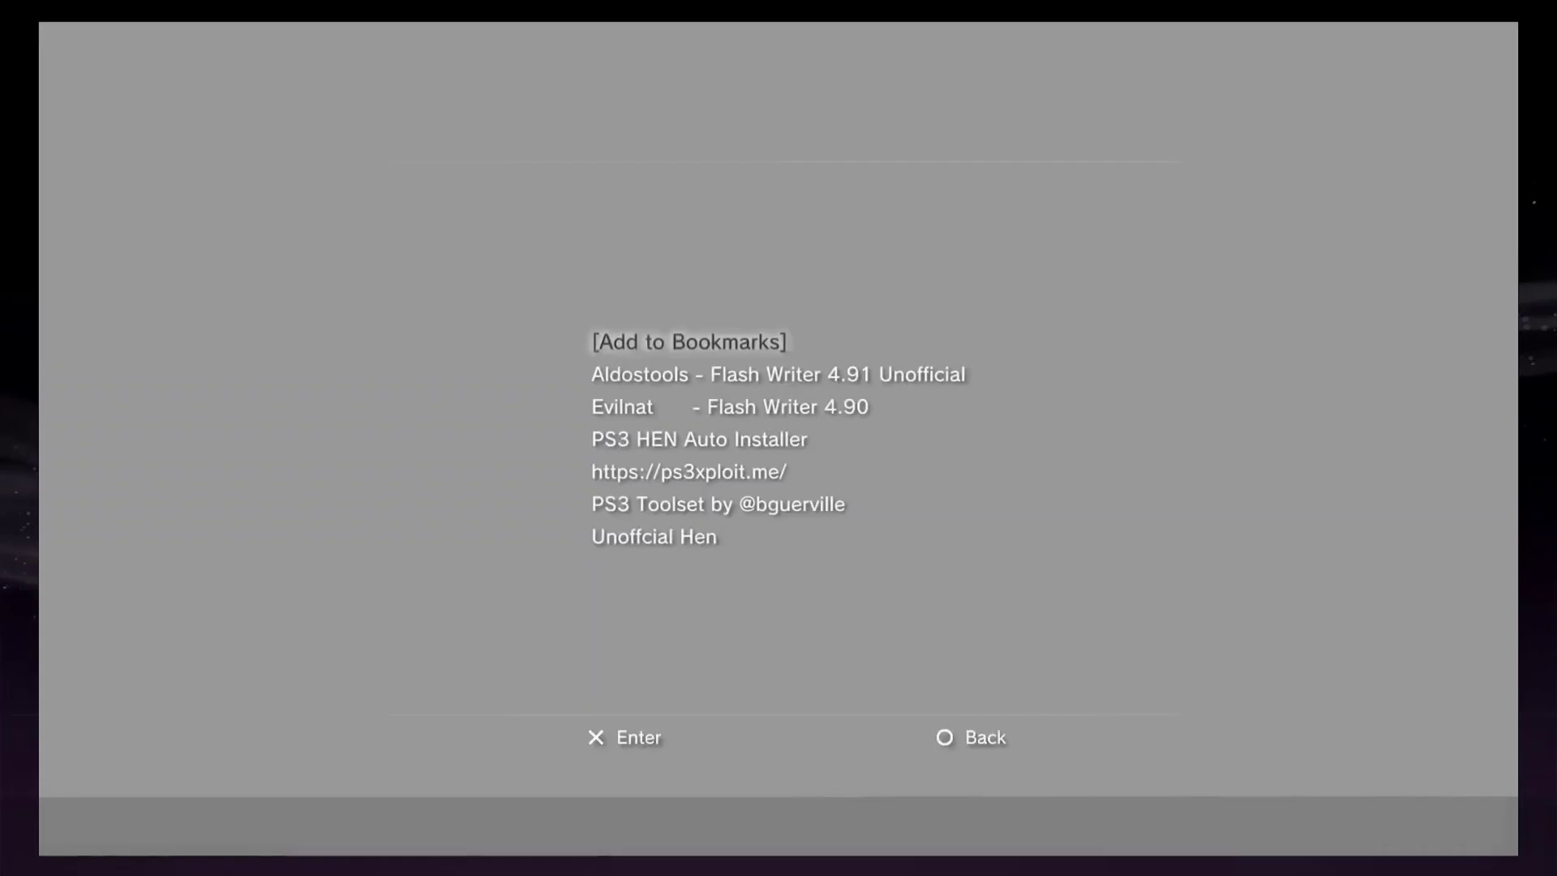
key("Down")
key("Down")
key("Down")
key("Down")
key("Down")
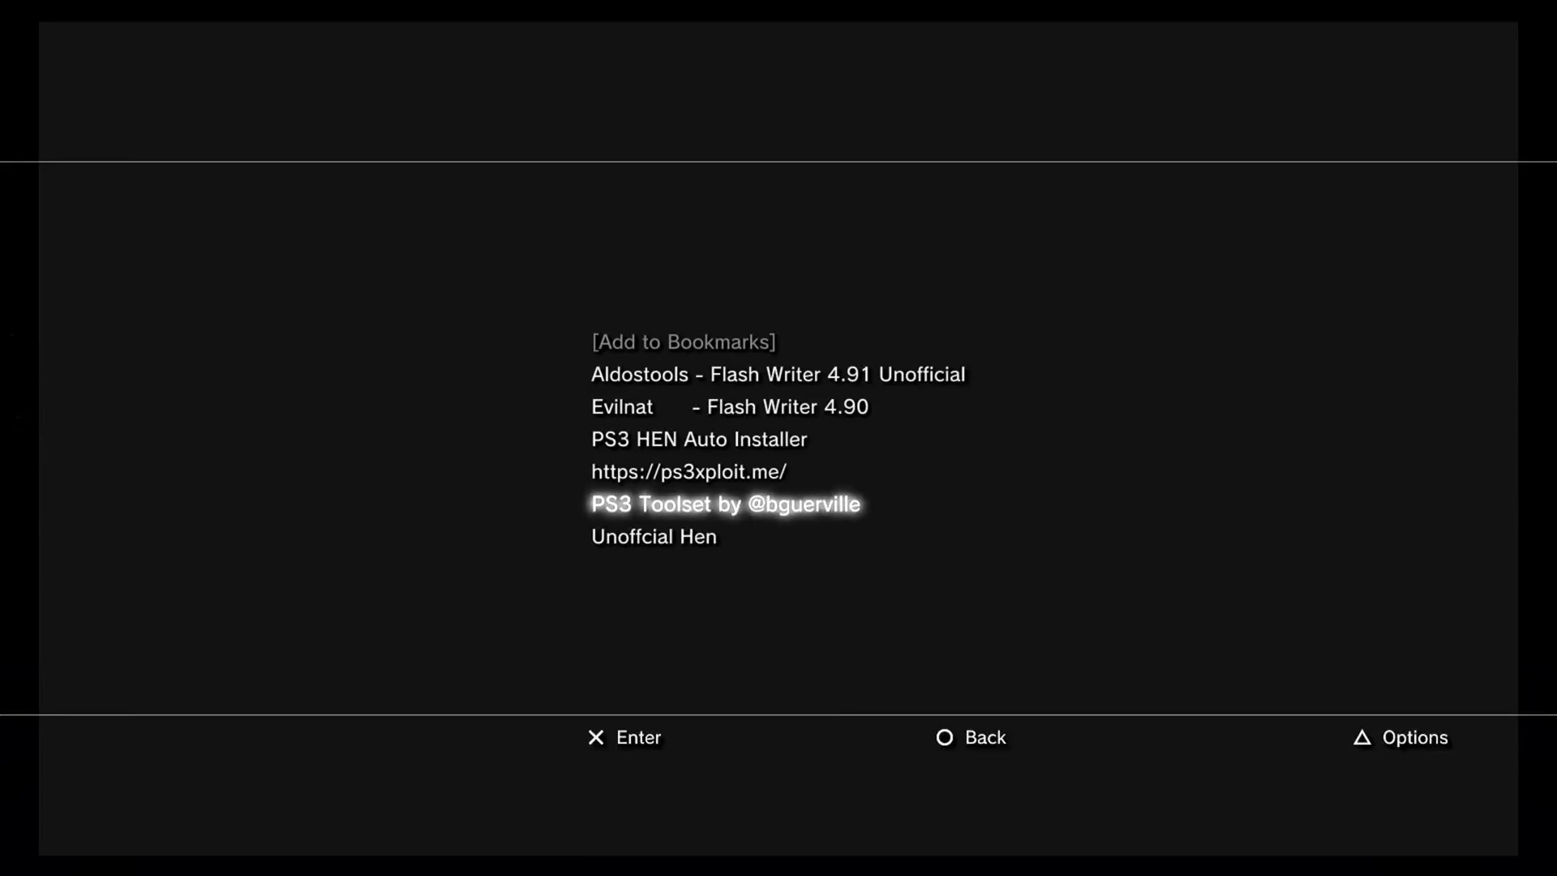
key("Return")
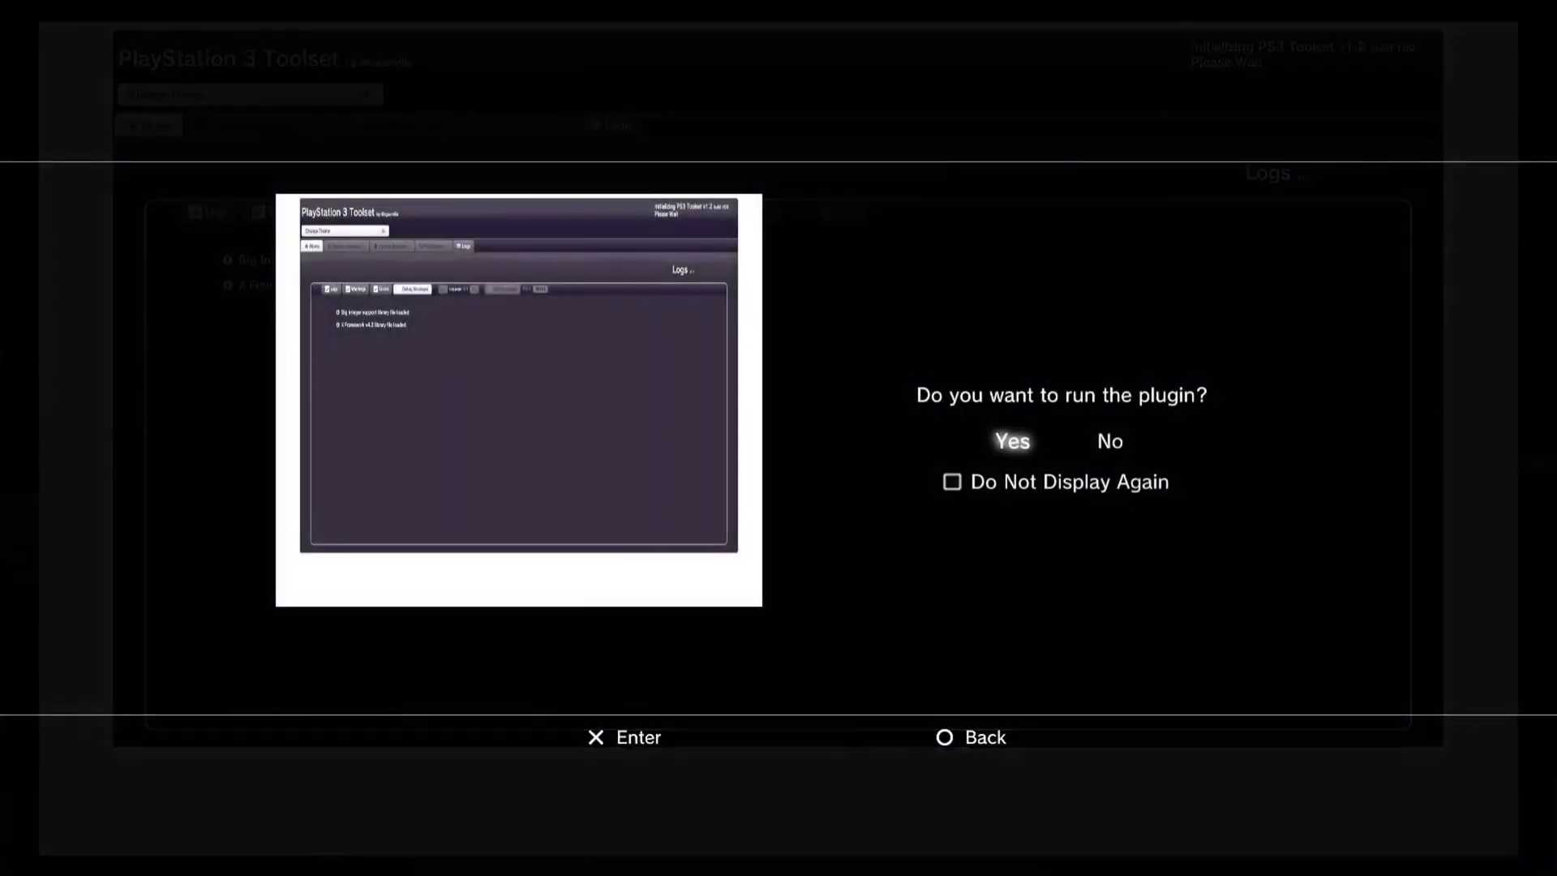
key("Return")
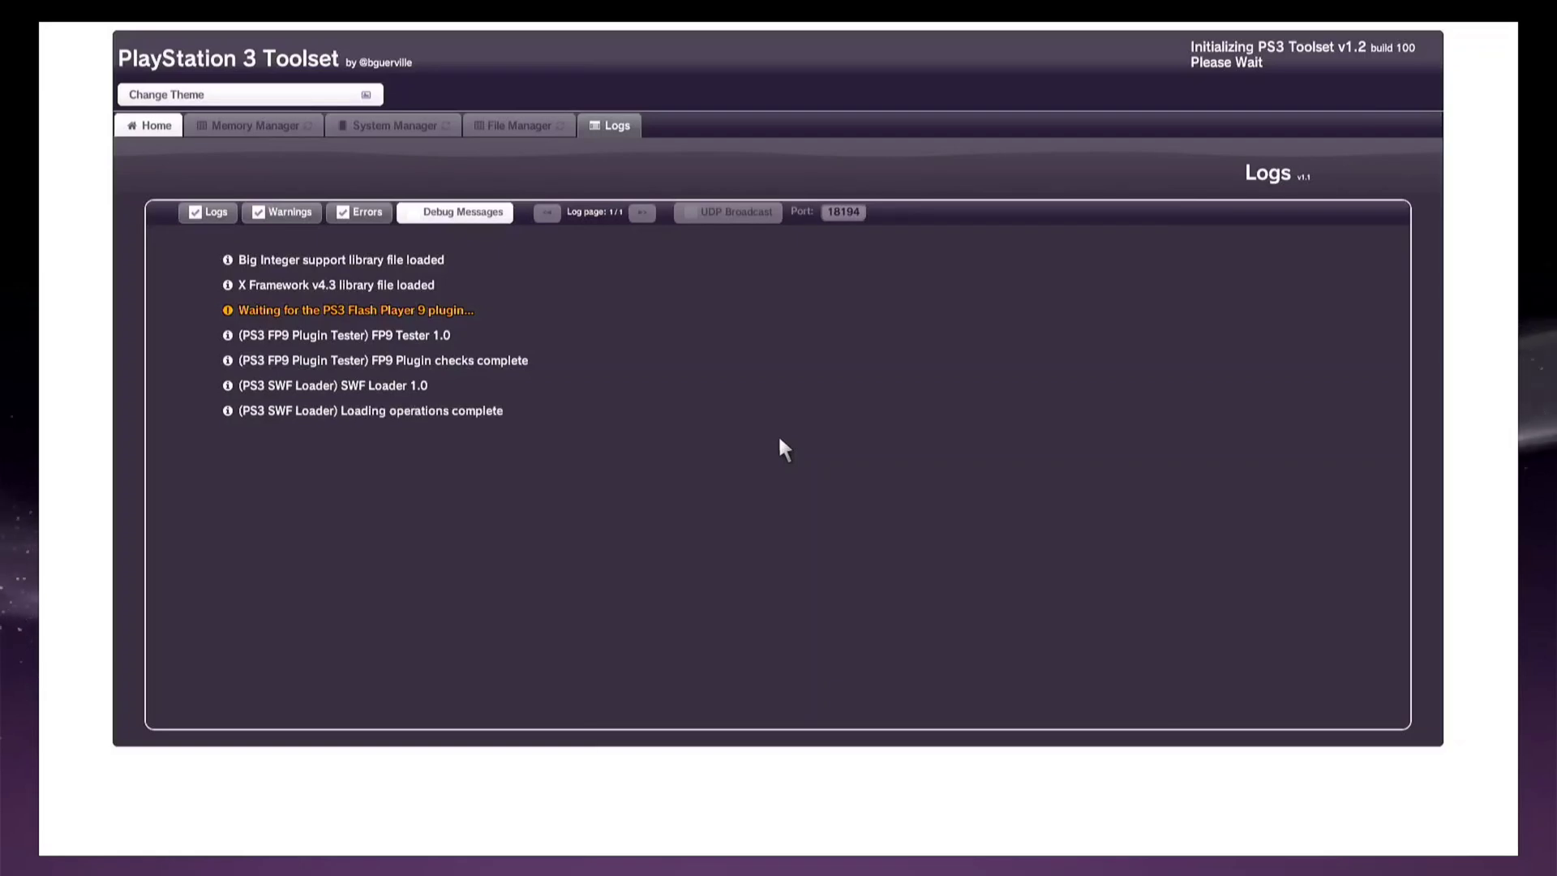
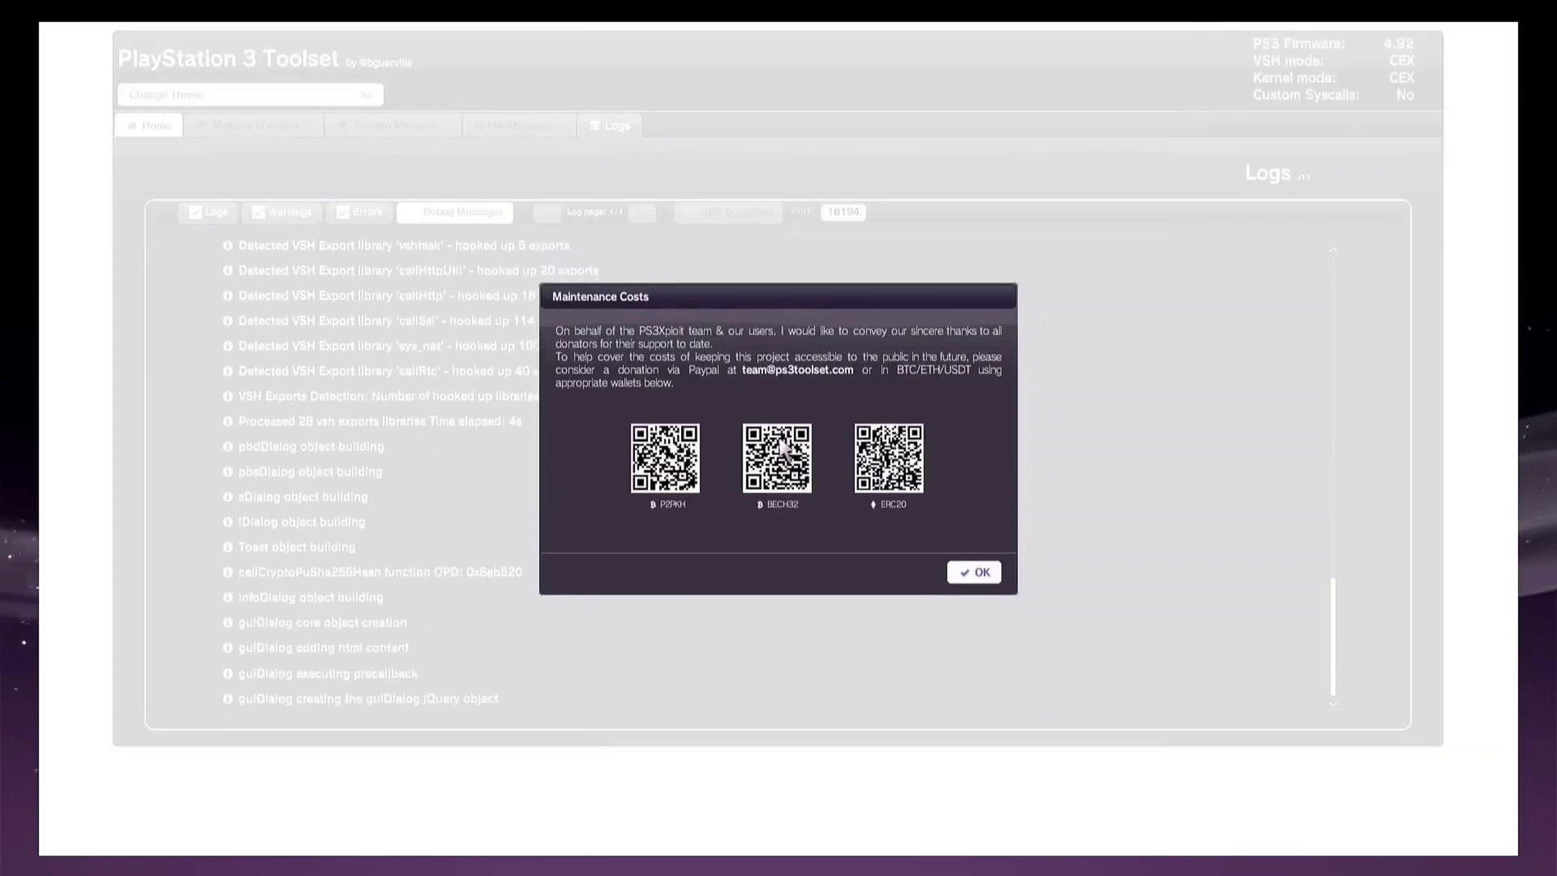
left_click(991, 578)
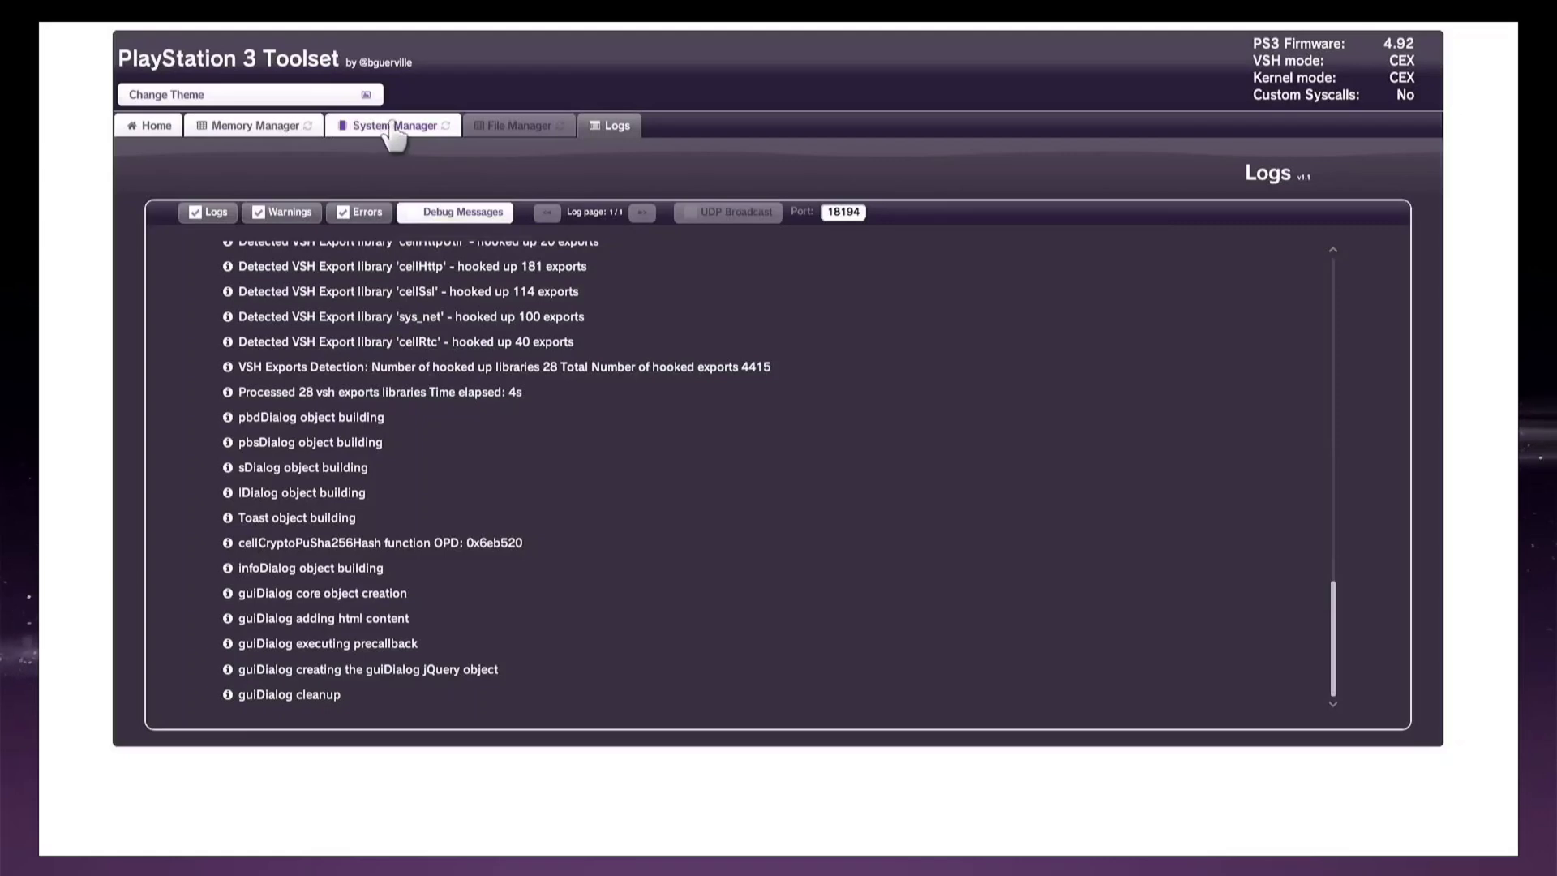
- Open the toolset's System Manager and check which actions System Info offers
left_click(436, 128)
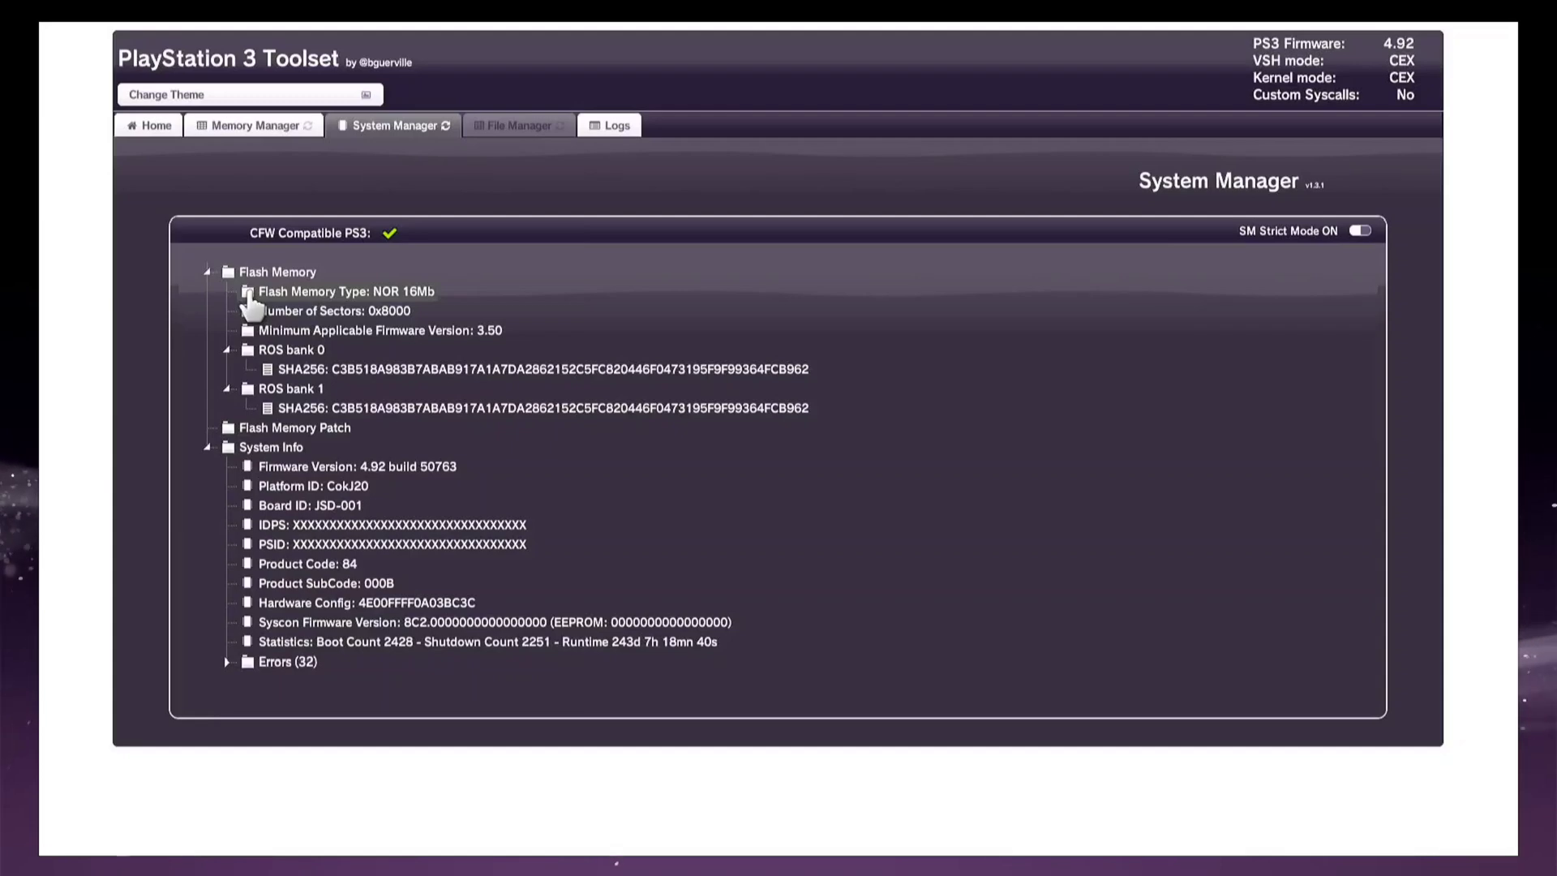
right_click(230, 451)
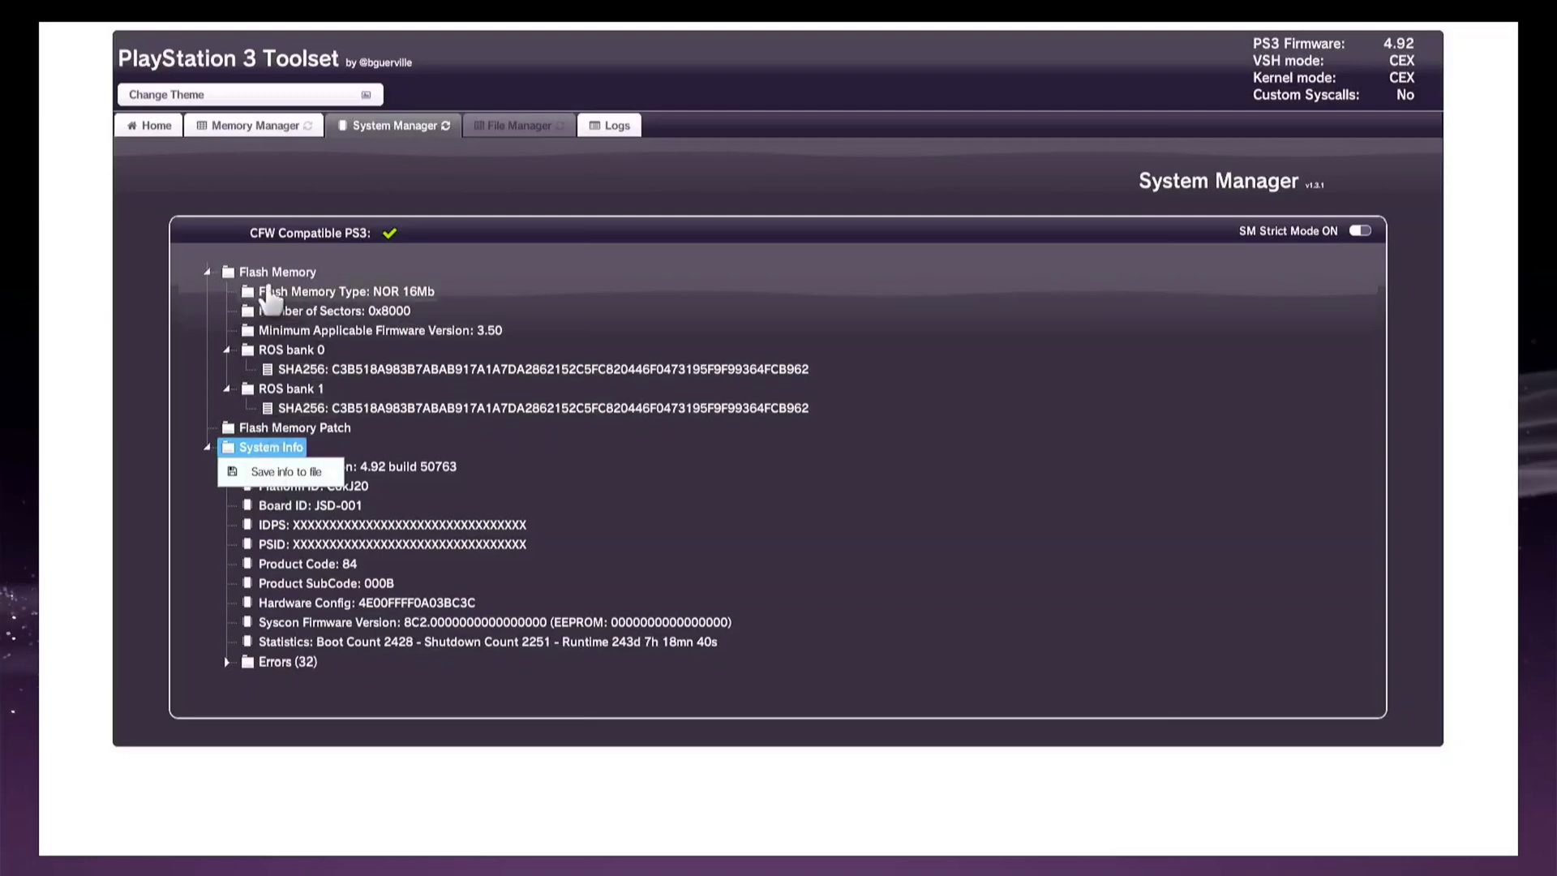
key("Escape")
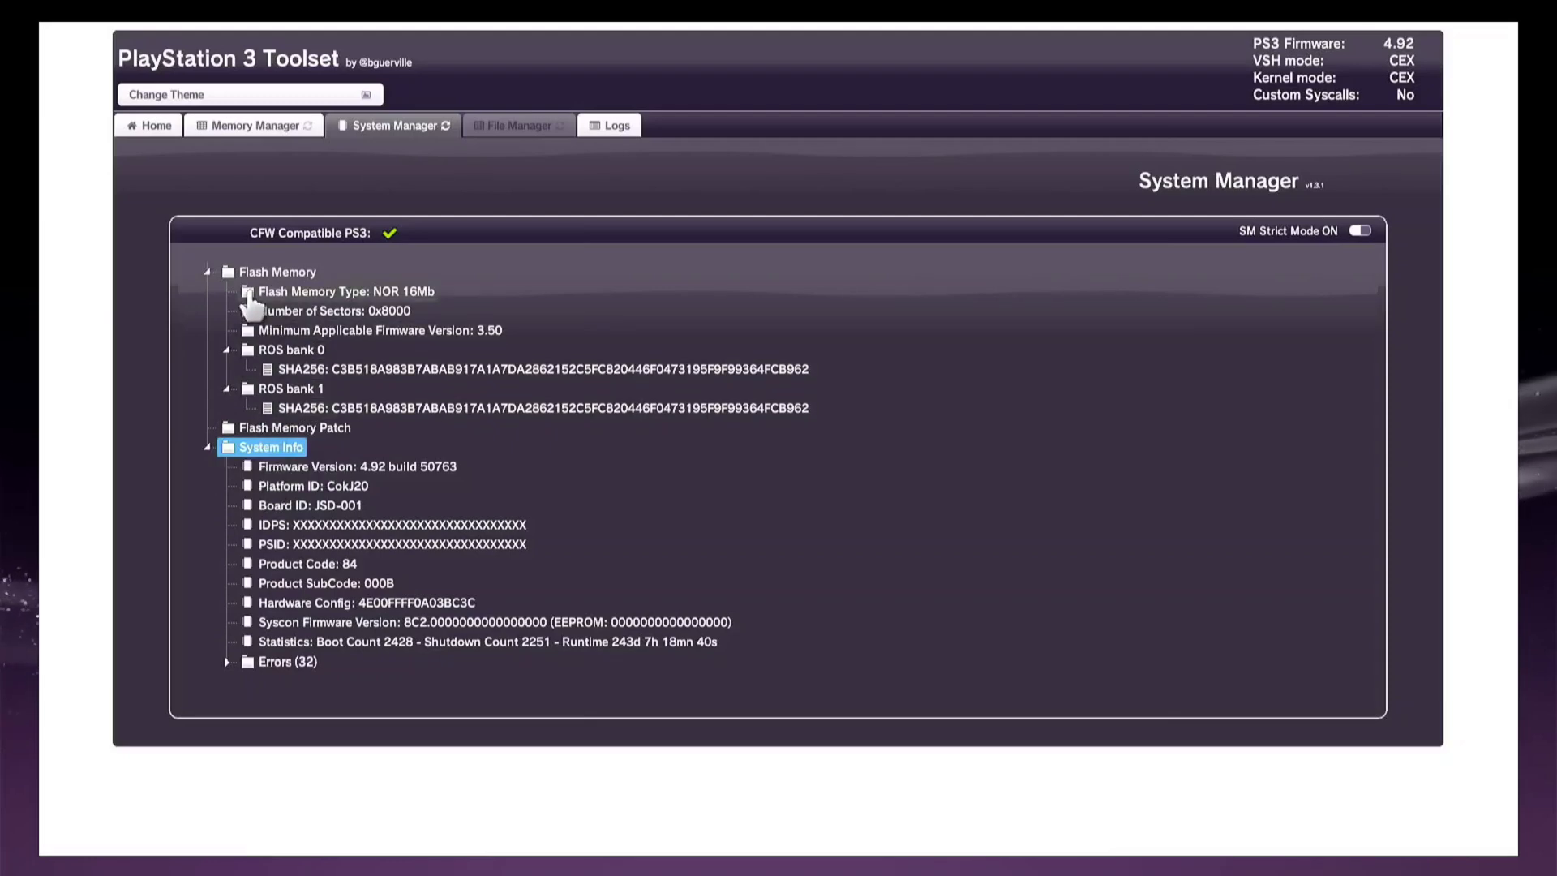
- Save a flash memory backup named dump.bin to /dev_usb000 and close the dumping progress dialog
right_click(230, 274)
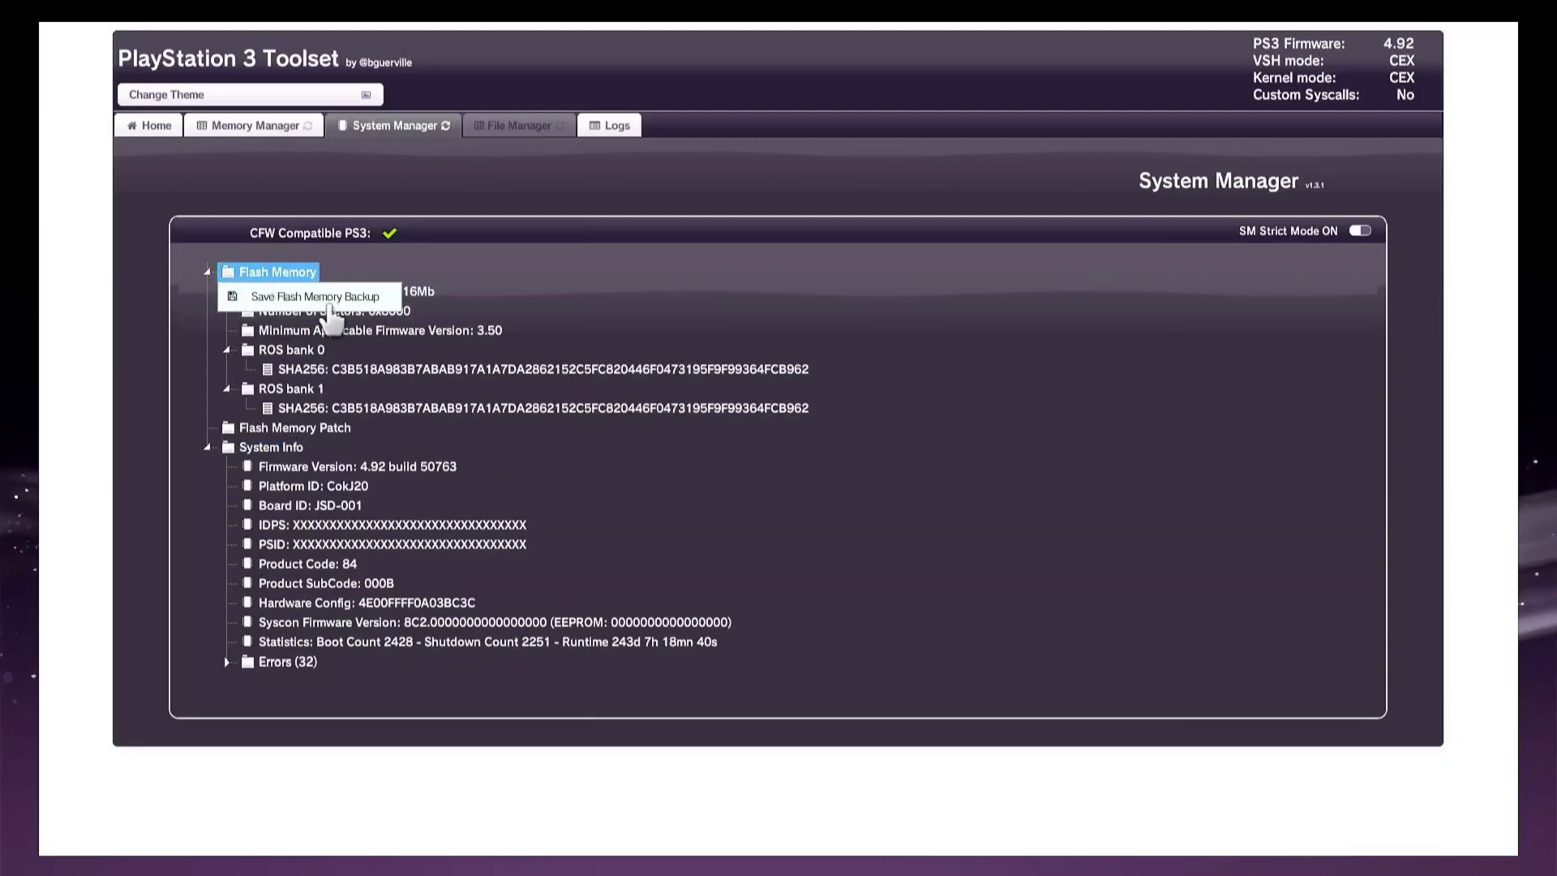
left_click(331, 306)
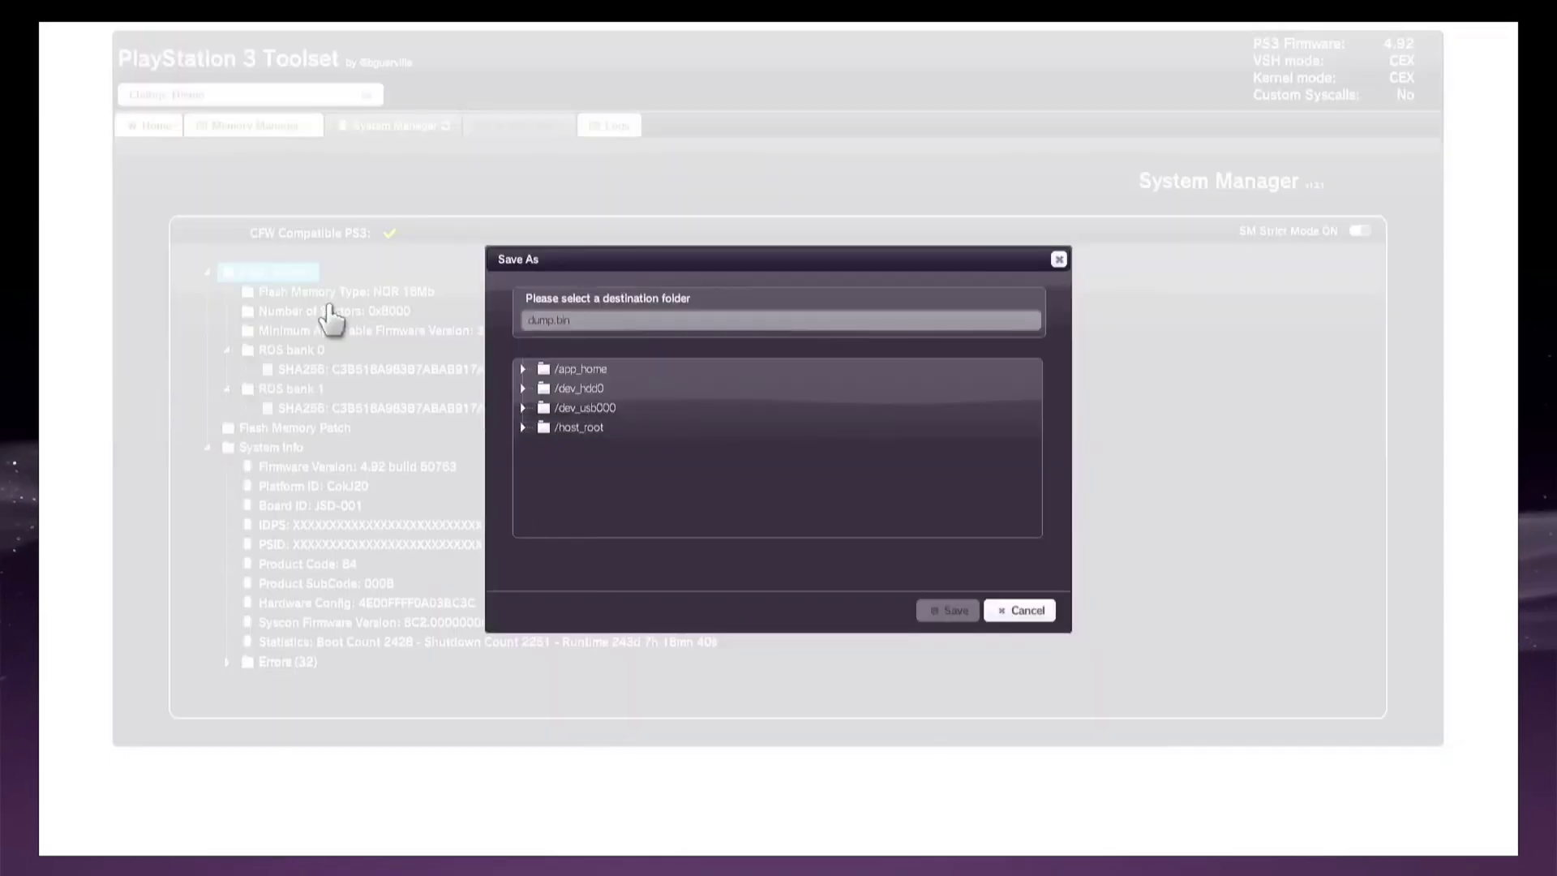
left_click(601, 410)
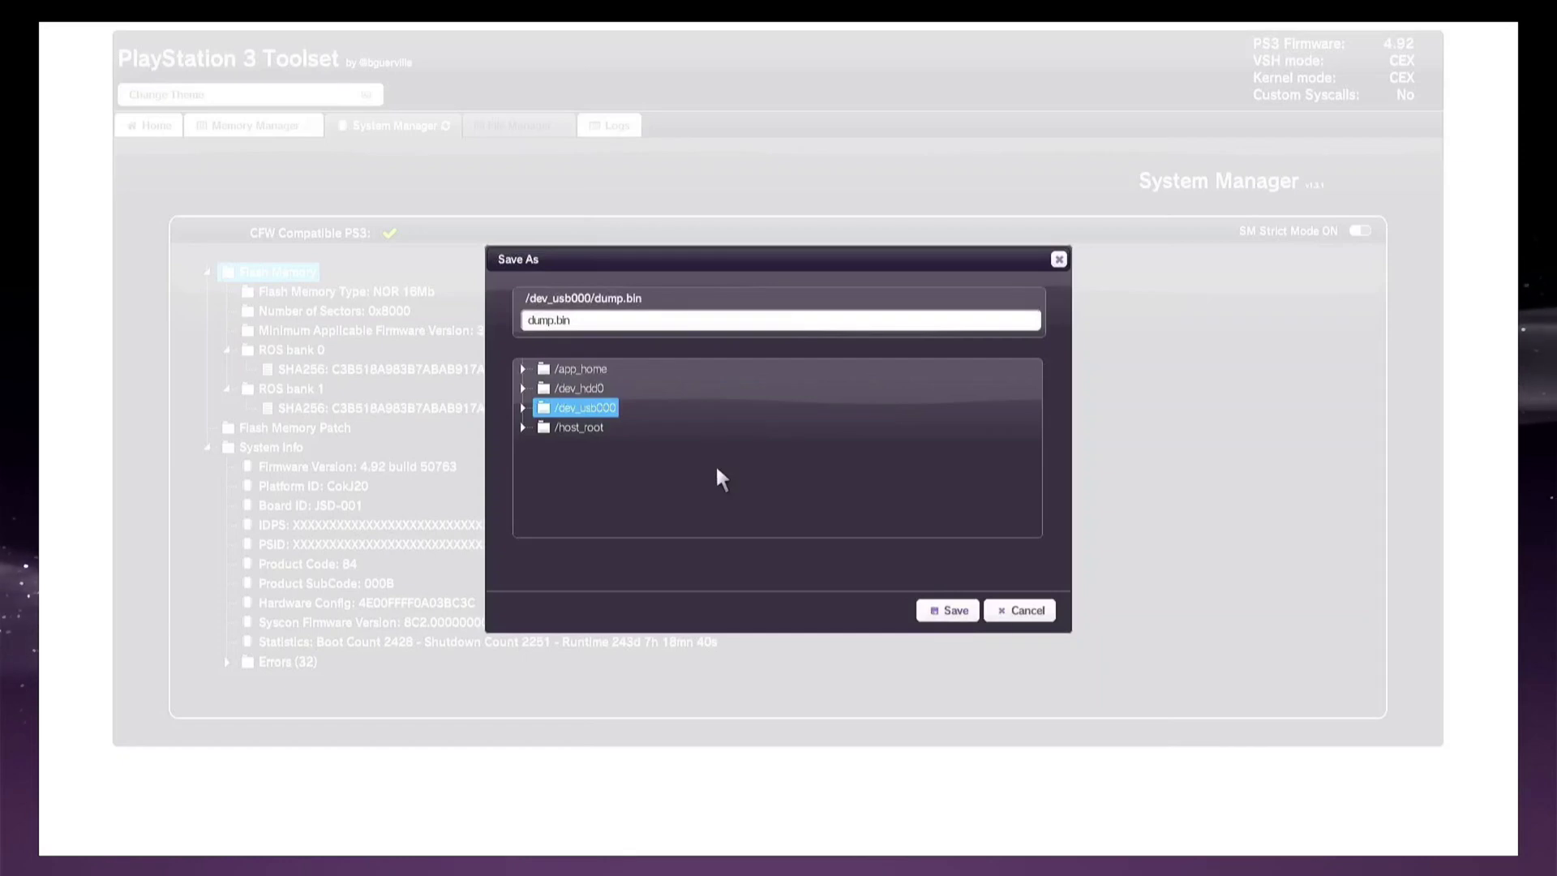
left_click(956, 611)
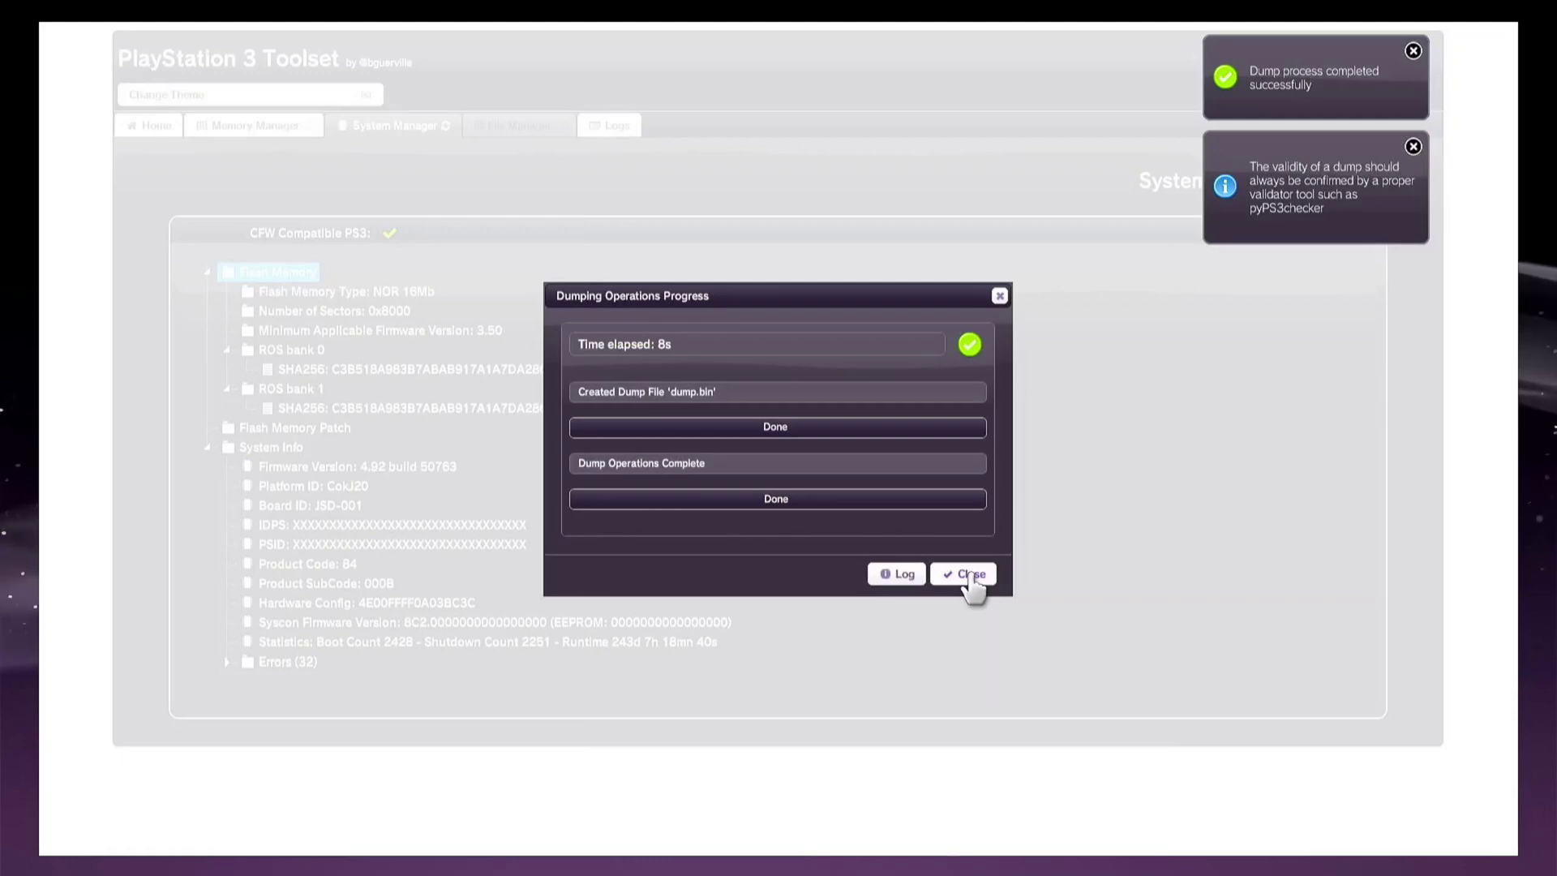
left_click(971, 575)
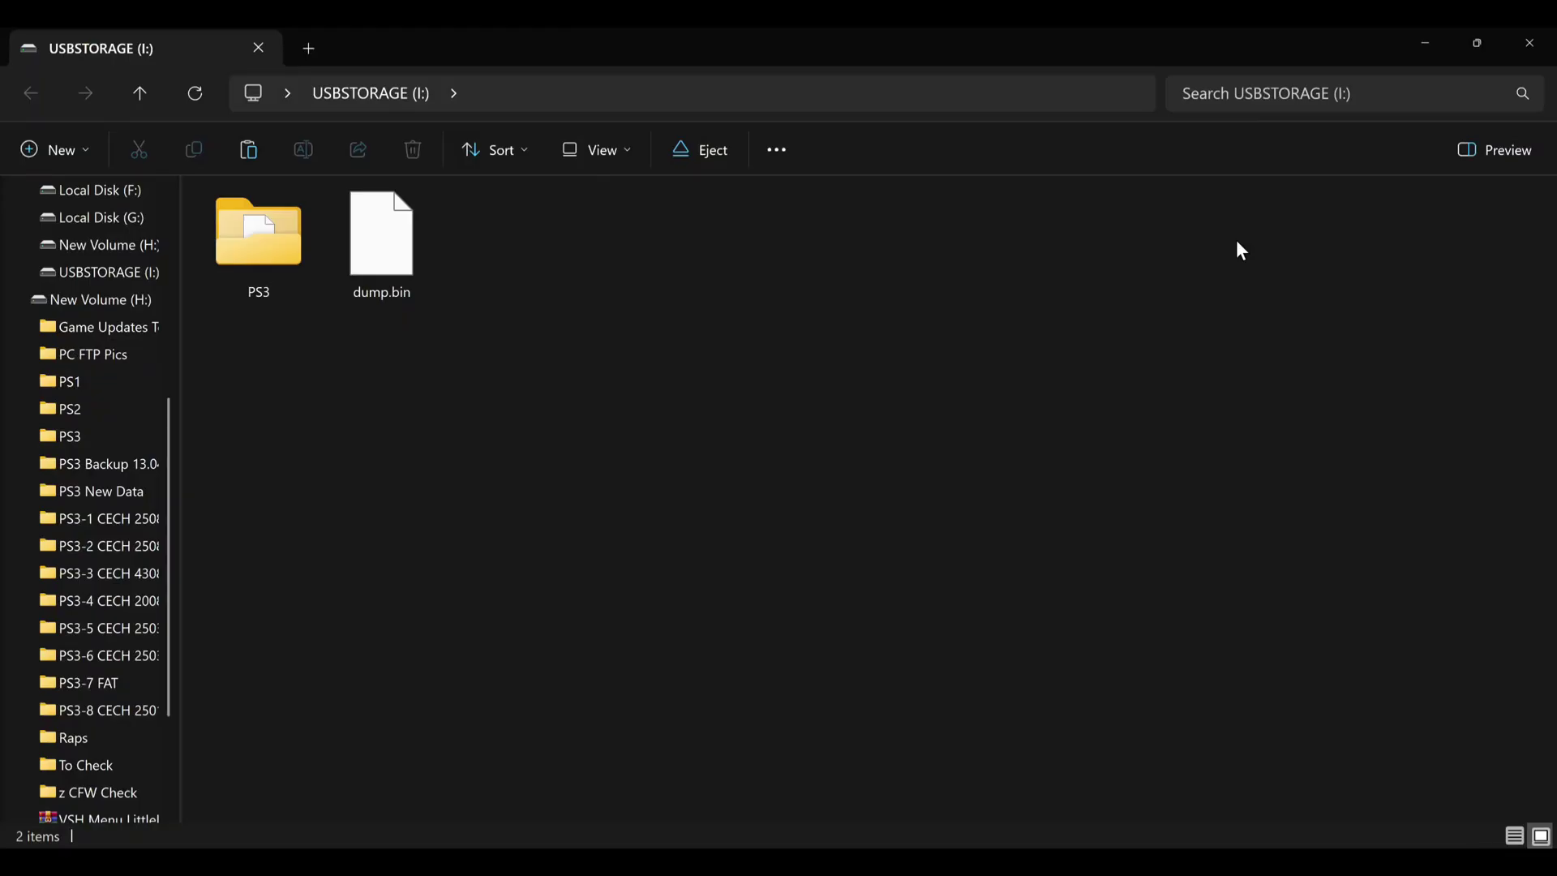
- In File Explorer on the PC, copy dump.bin from USBSTORAGE (I:) to the desktop
left_click(389, 241)
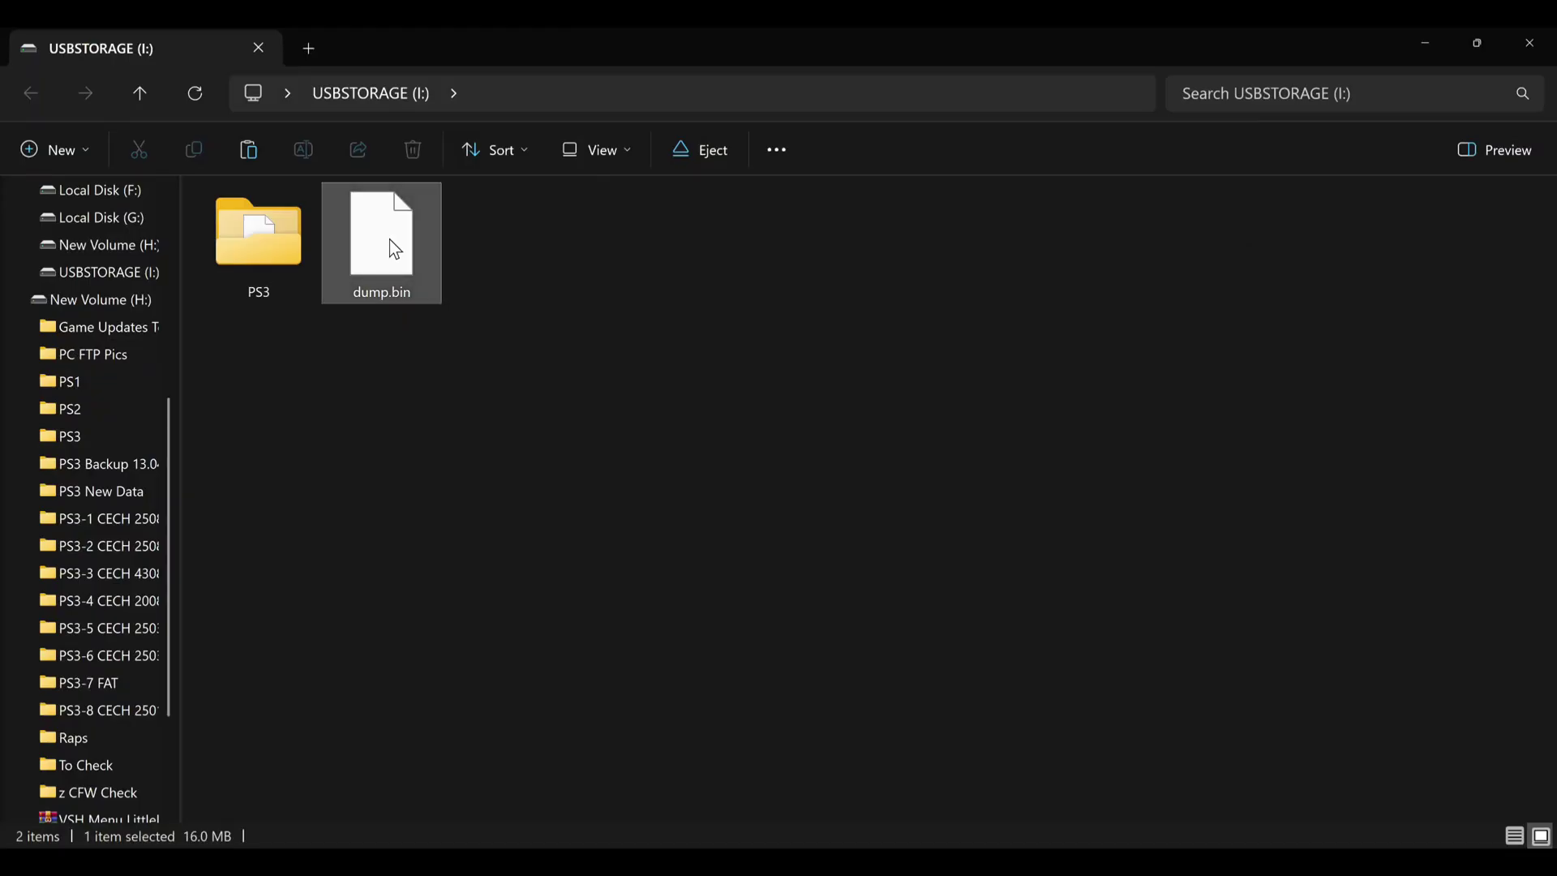
right_click(389, 238)
left_click(496, 300)
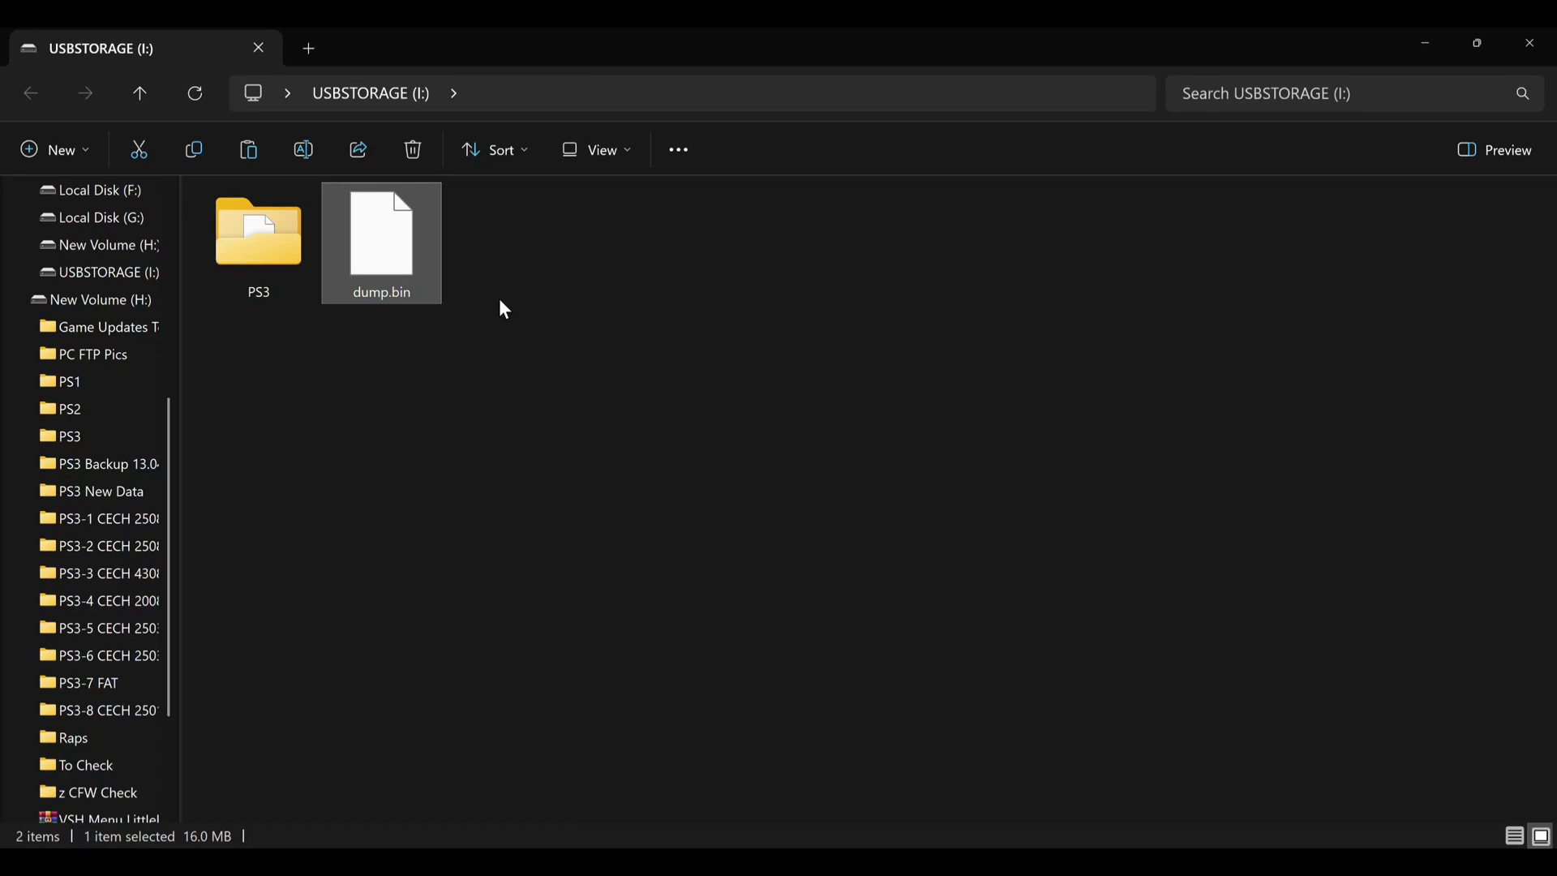
left_click(1531, 44)
right_click(164, 144)
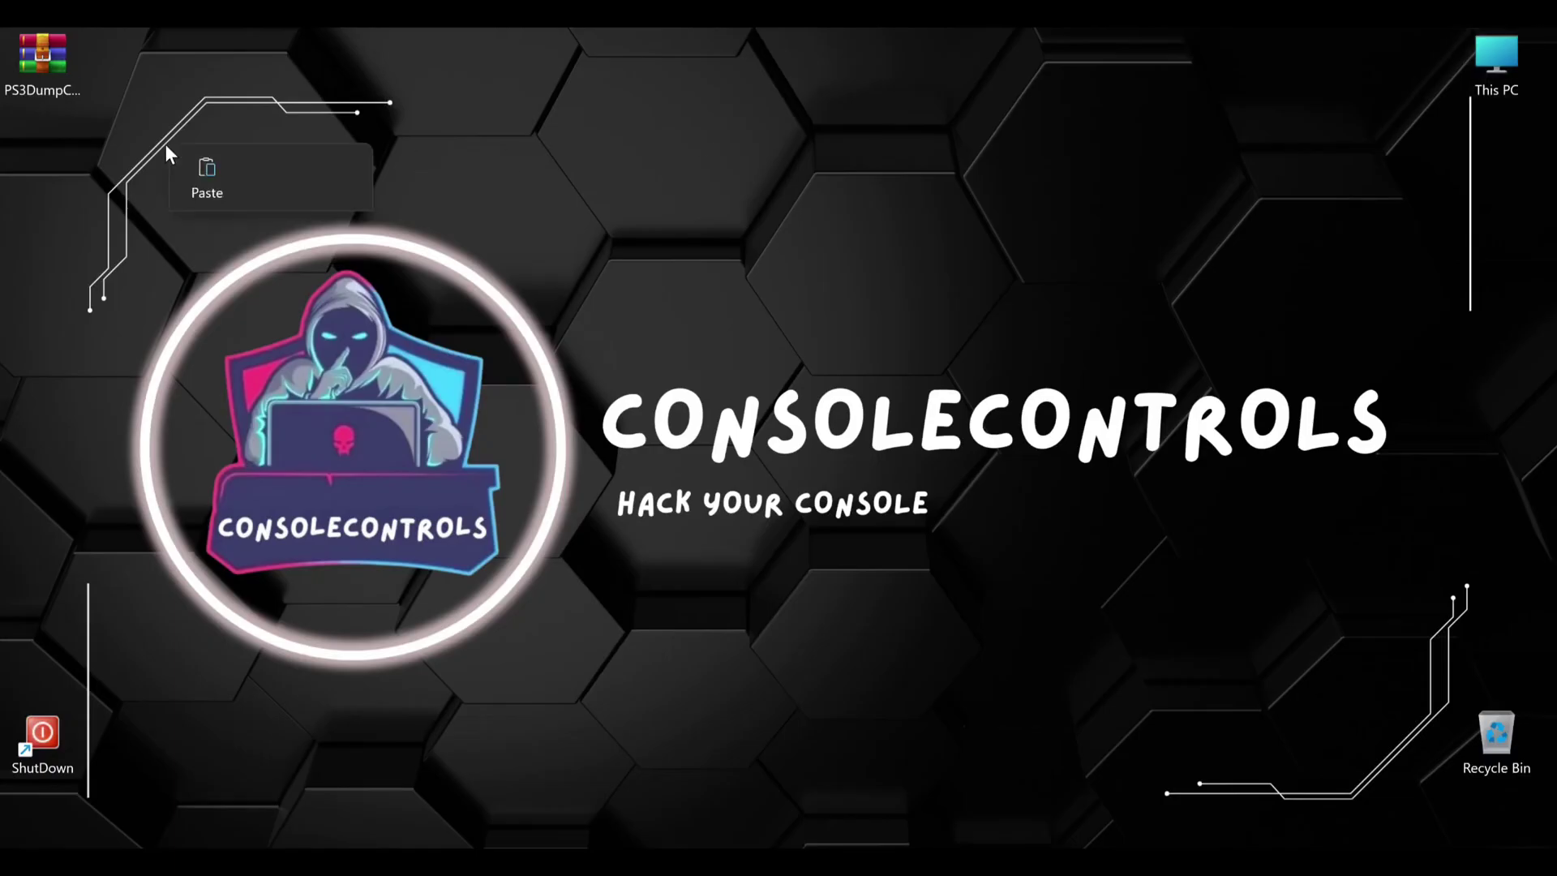
left_click(192, 195)
- Extract PS3DumpChecker-master.zip into a PS3DumpChecker-master folder on the desktop
left_click(42, 182)
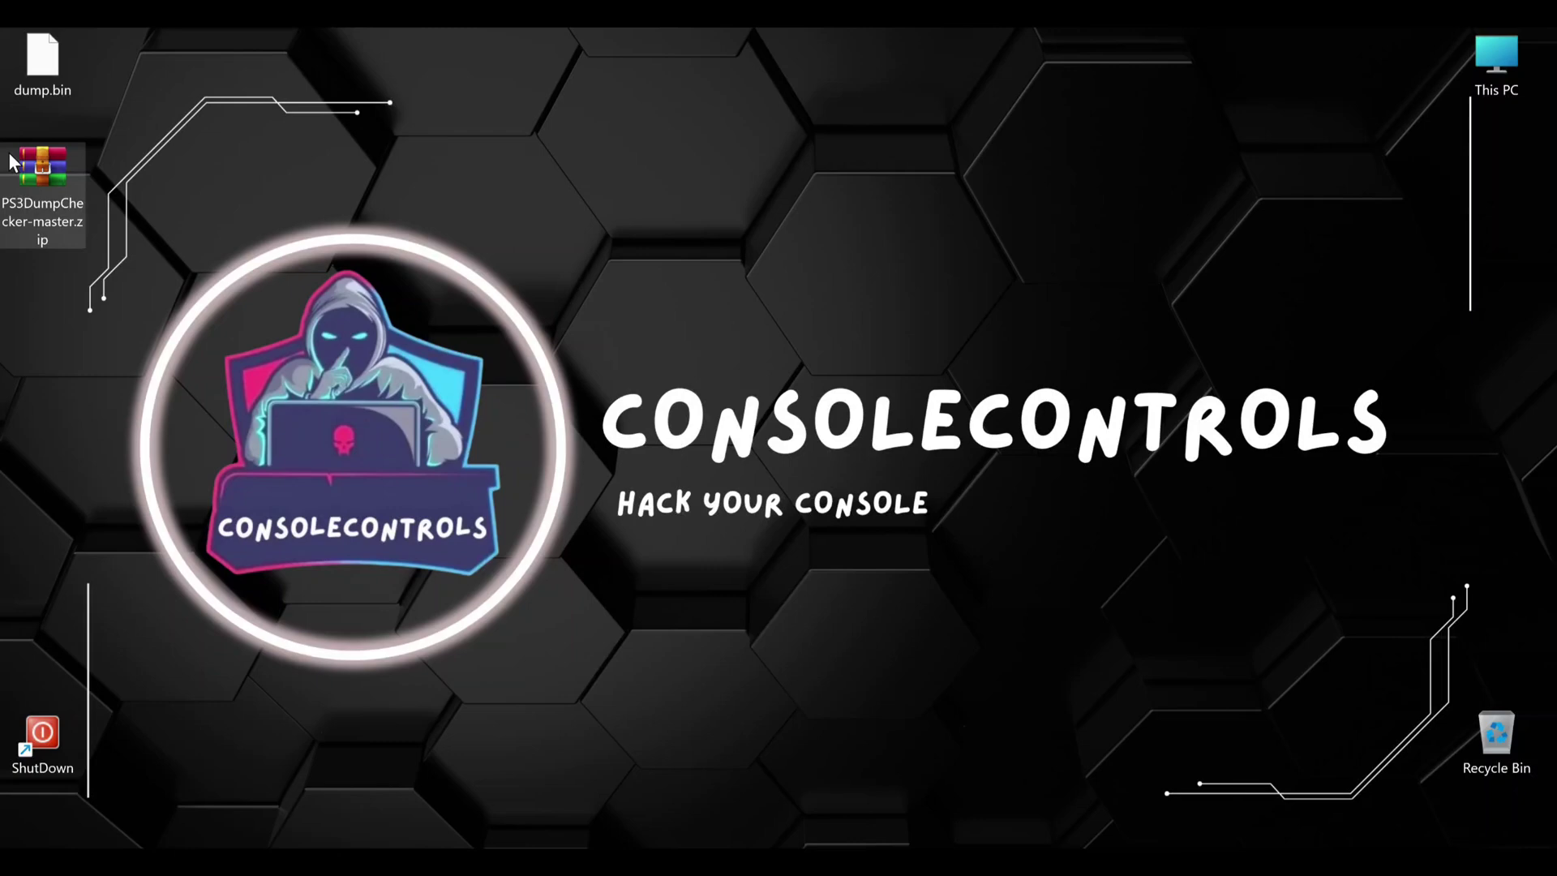
right_click(42, 182)
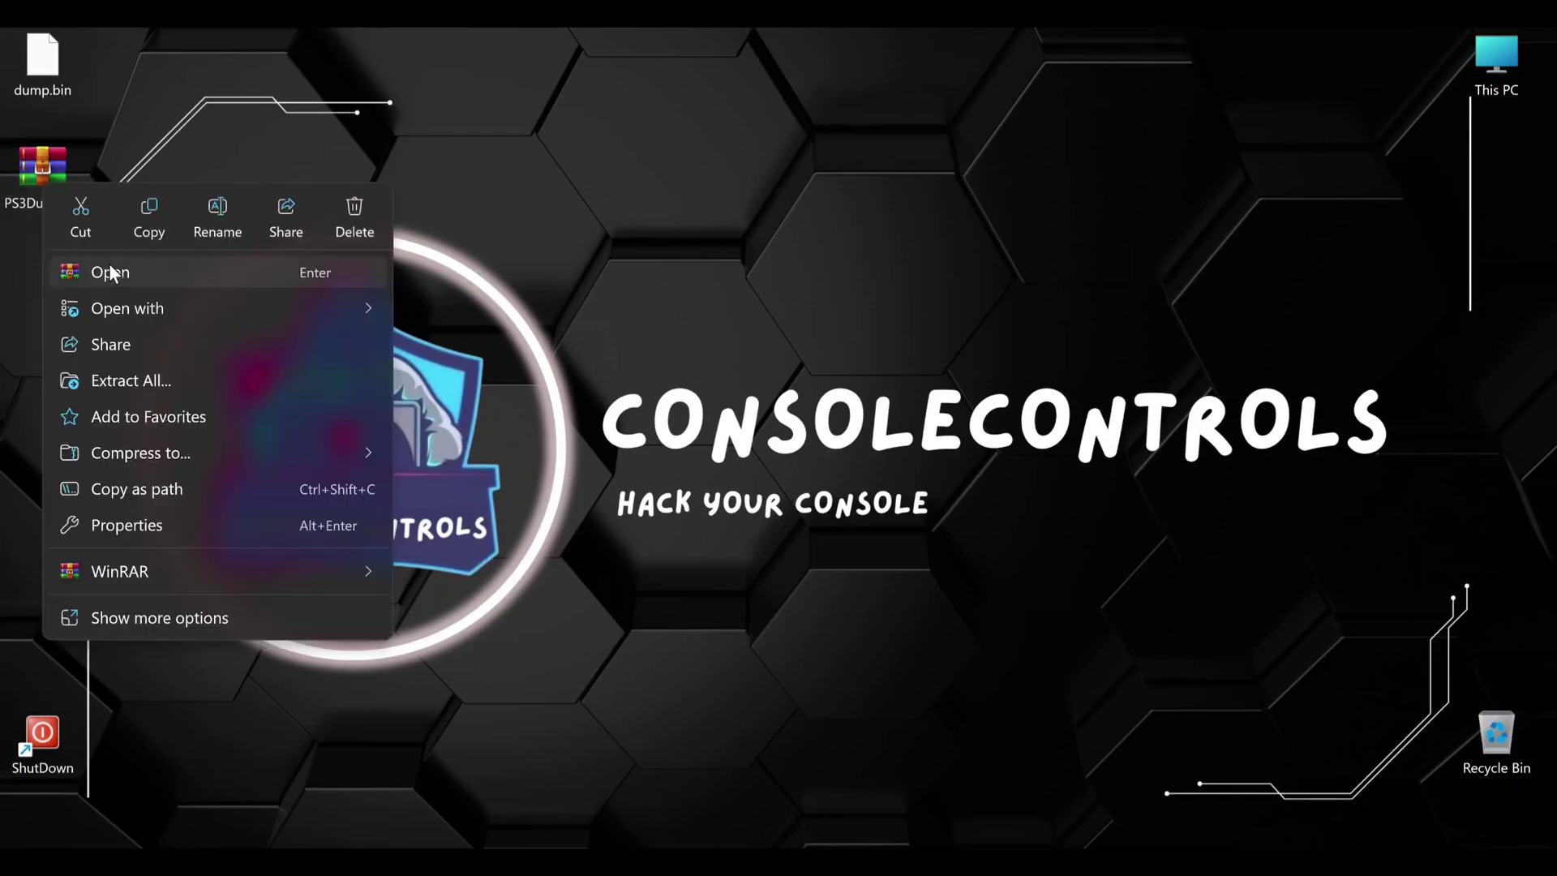
left_click(122, 380)
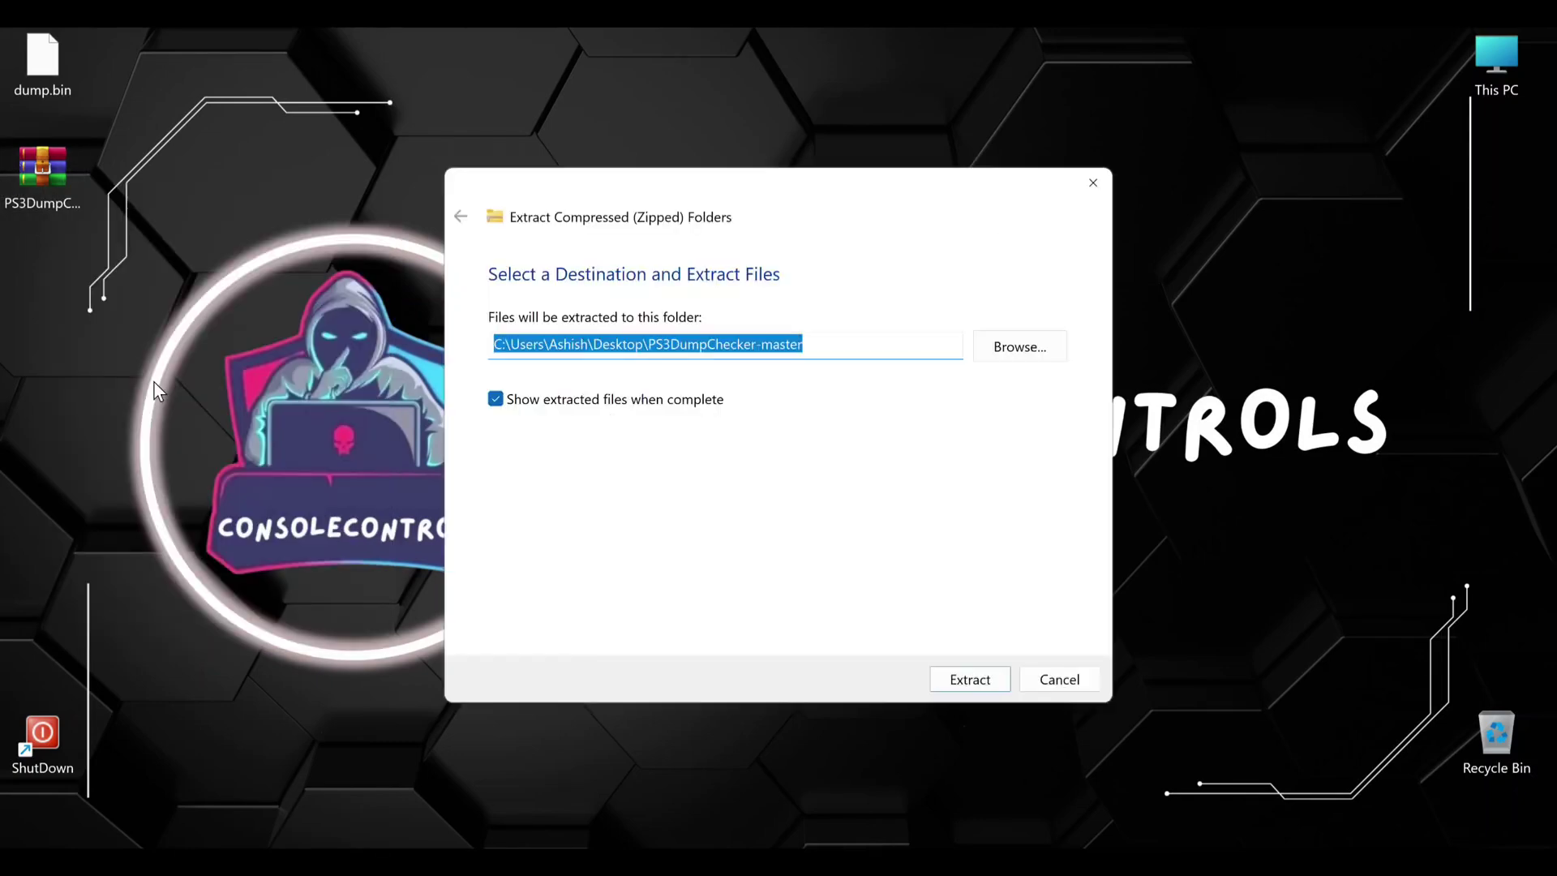
left_click(988, 686)
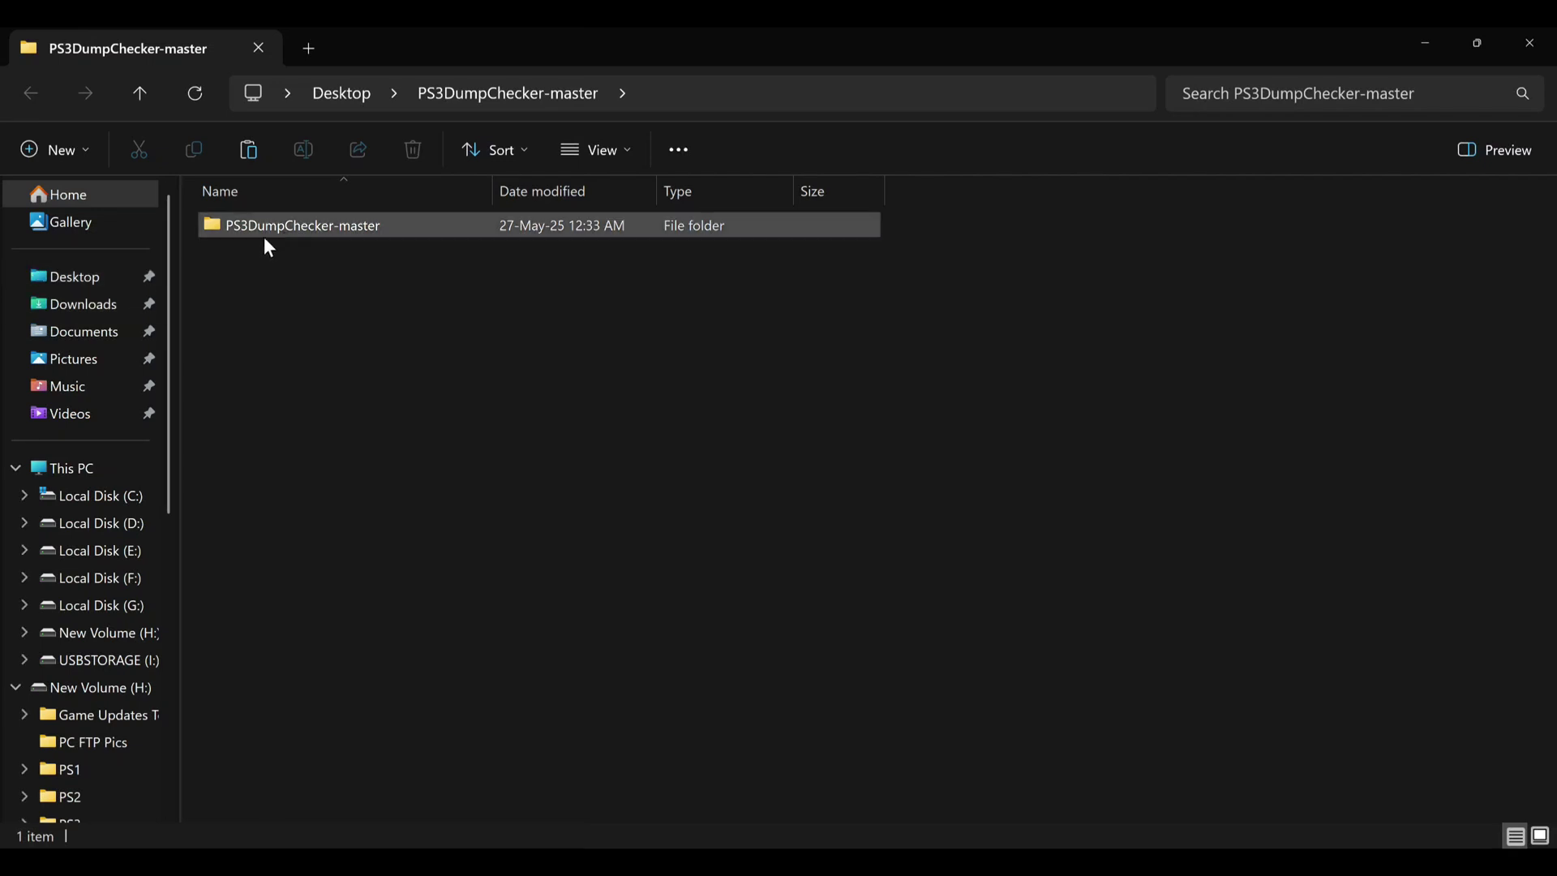
- Start PS3DumpChecker.exe from the Latest Compiled Version folder, allowing it to run anyway, and answer Yes to its terms prompt
double_click(284, 234)
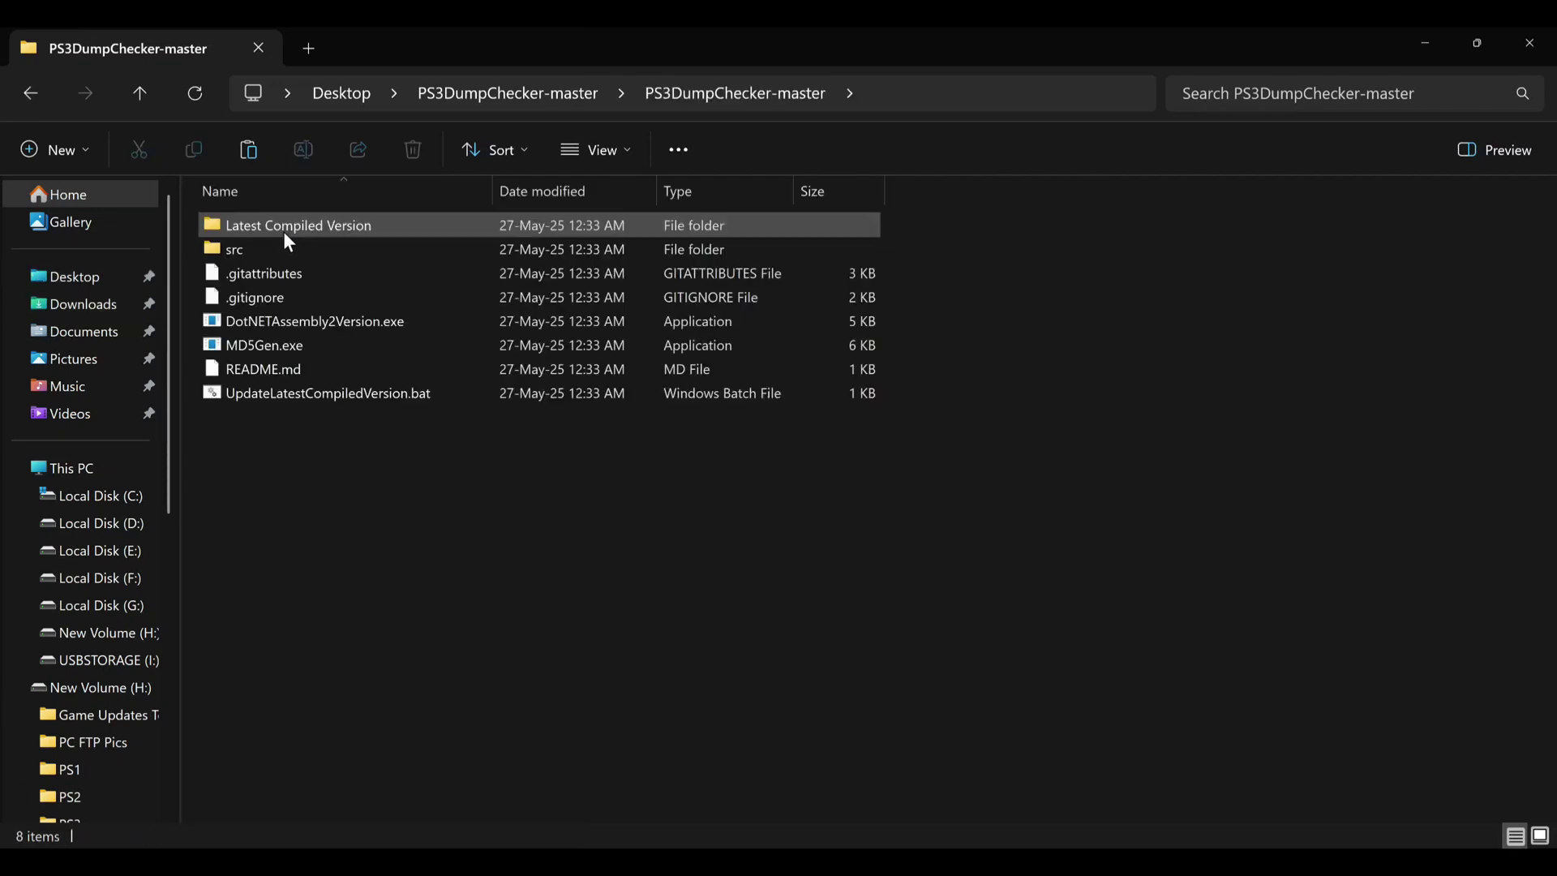
double_click(283, 231)
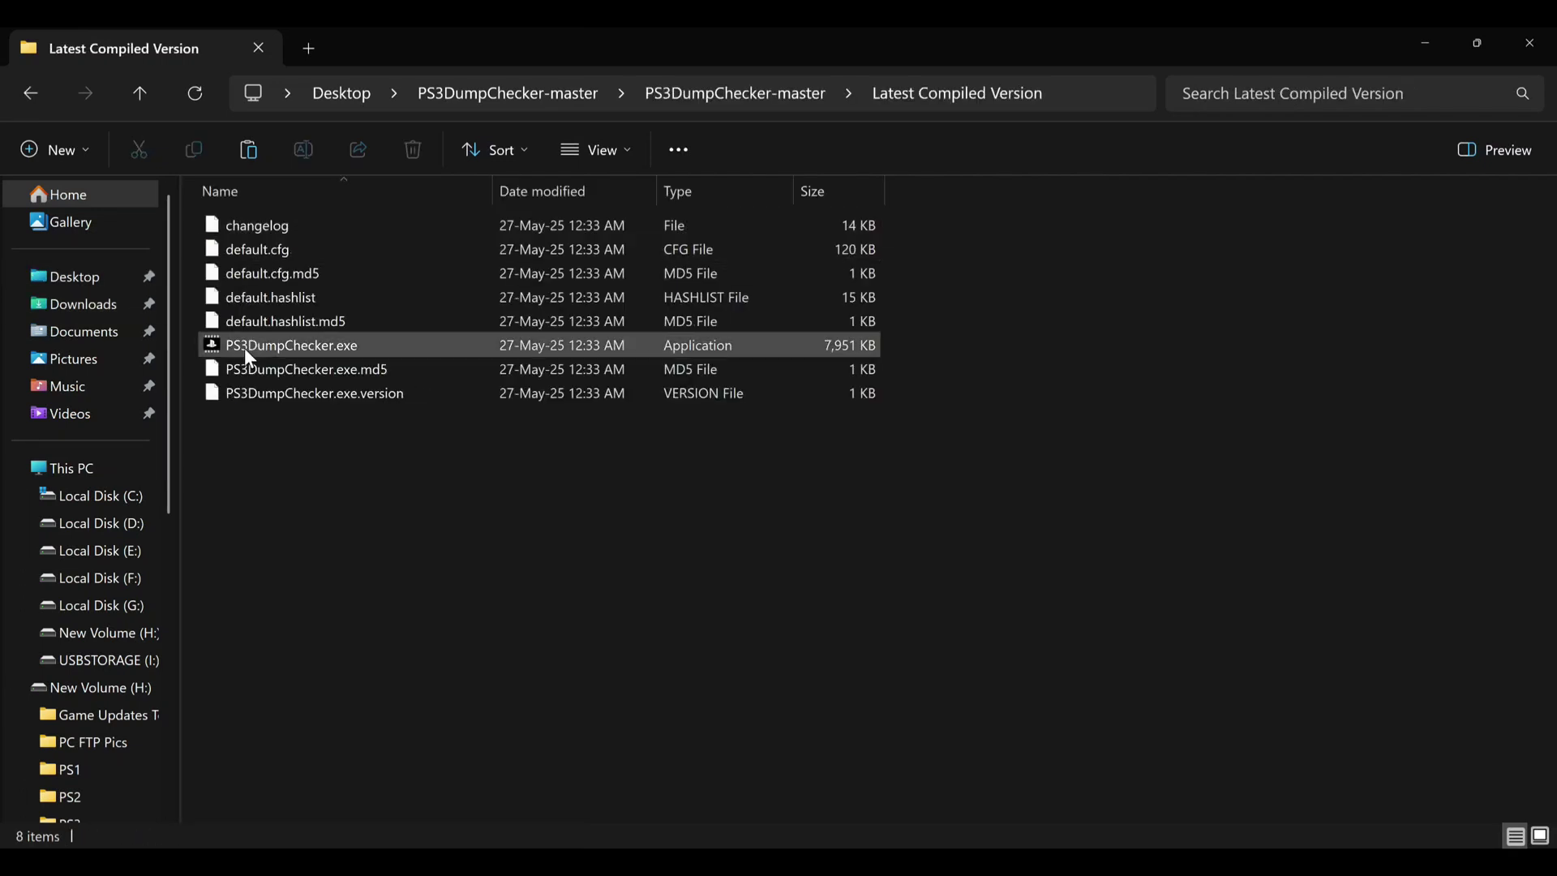
double_click(319, 345)
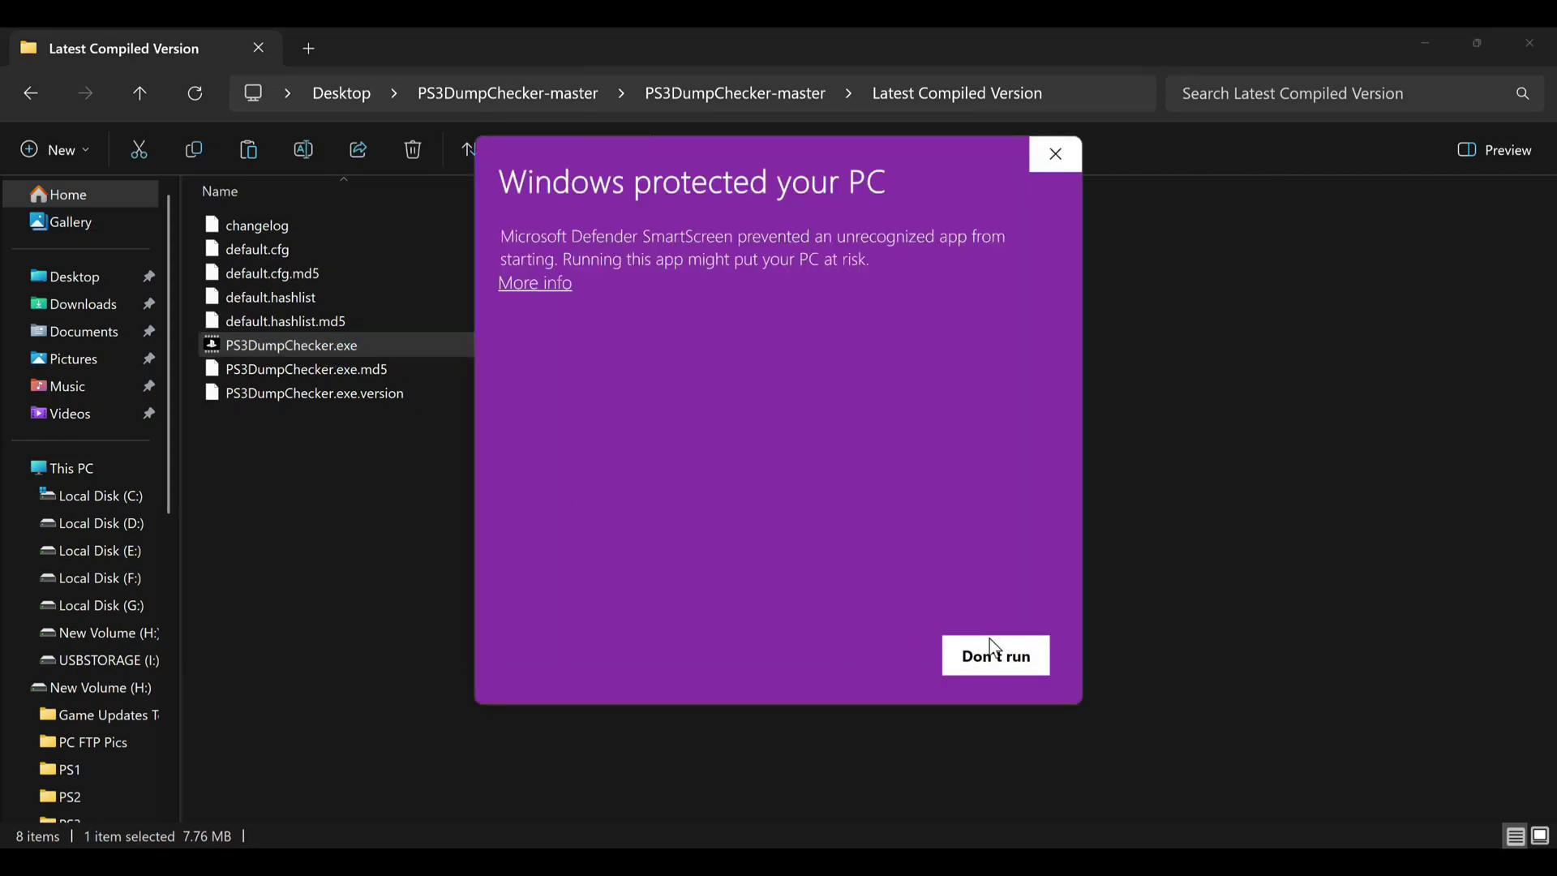
left_click(1050, 150)
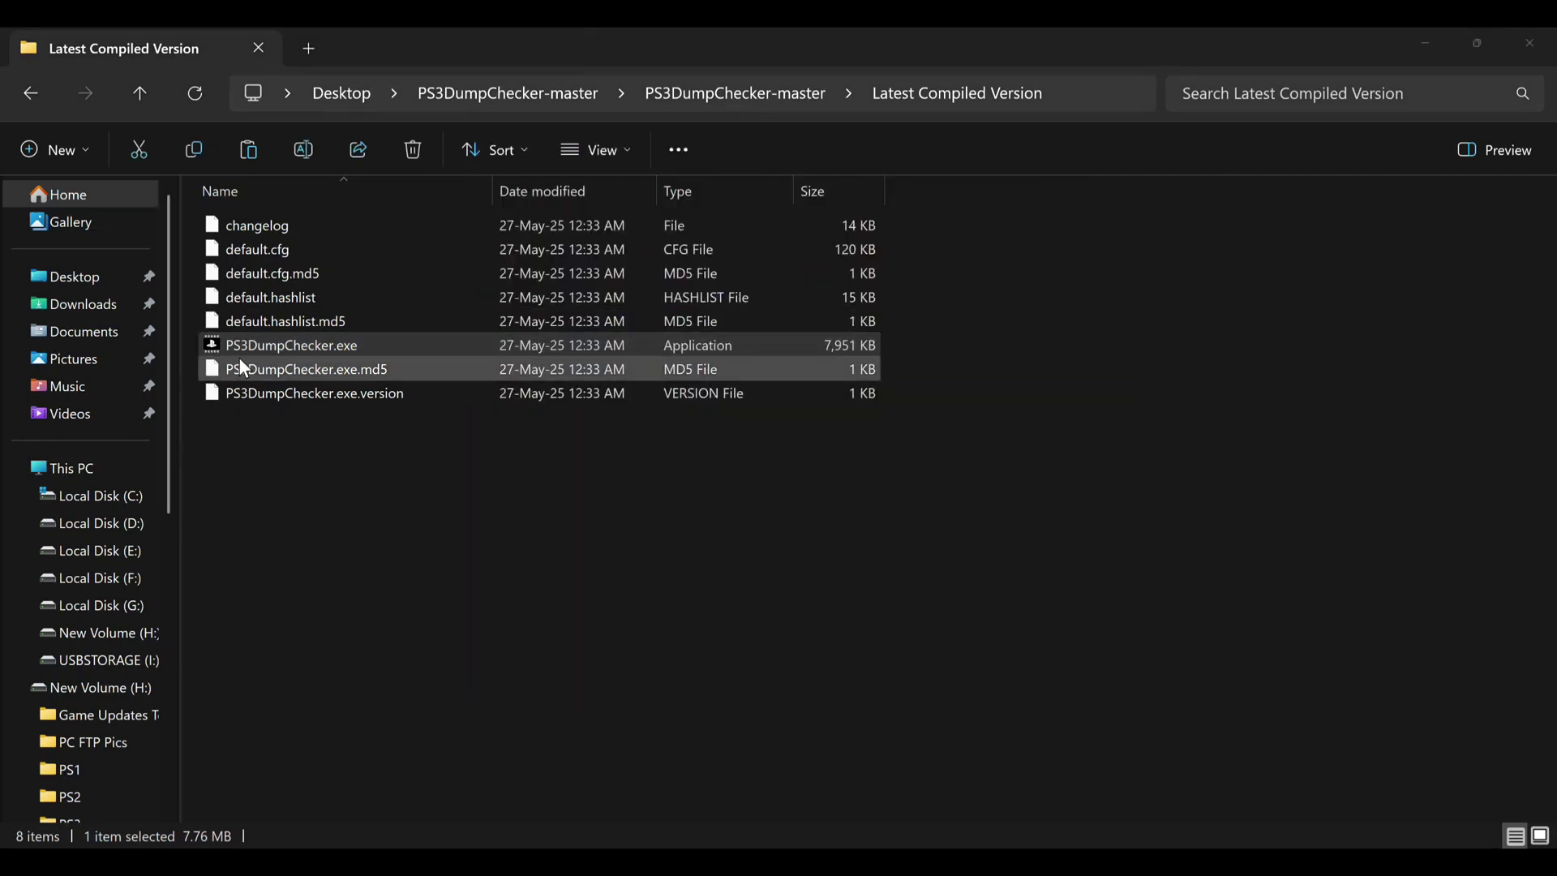
right_click(251, 347)
left_click(344, 421)
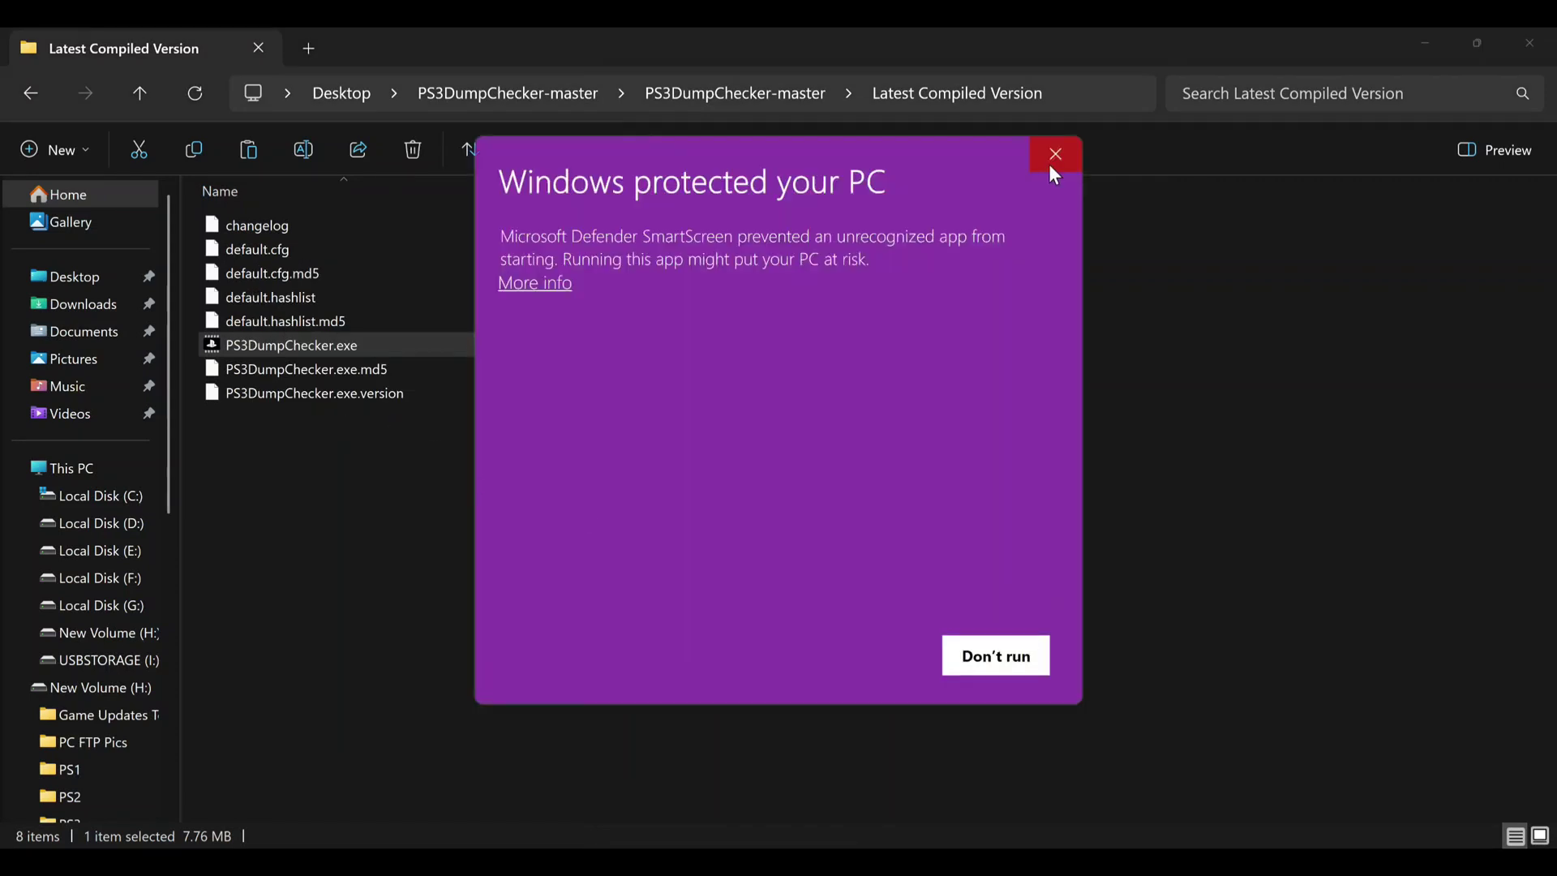
left_click(527, 283)
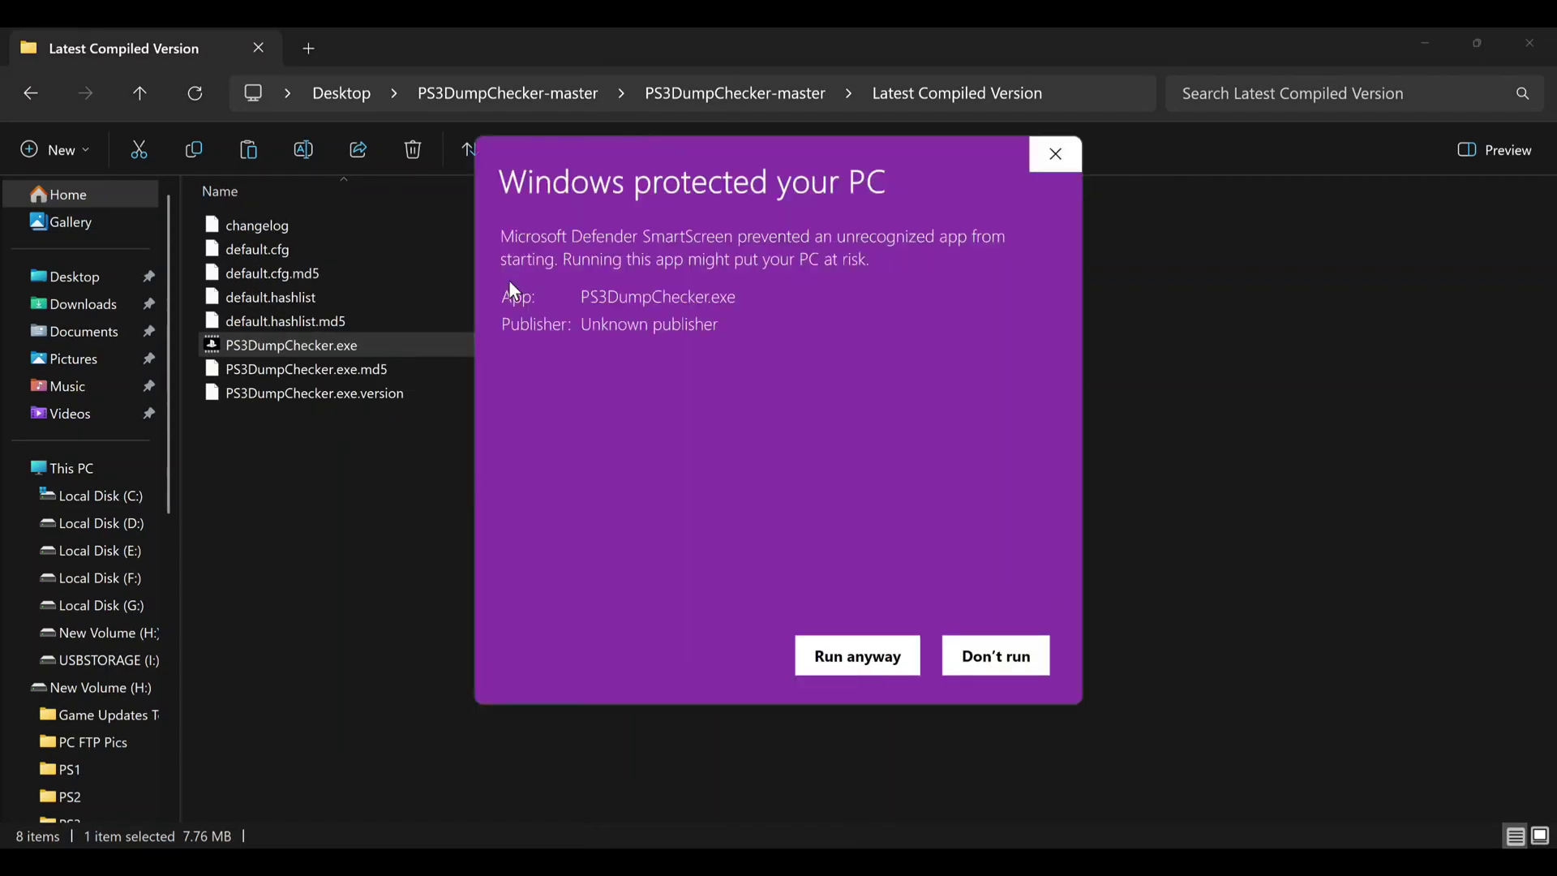
left_click(860, 657)
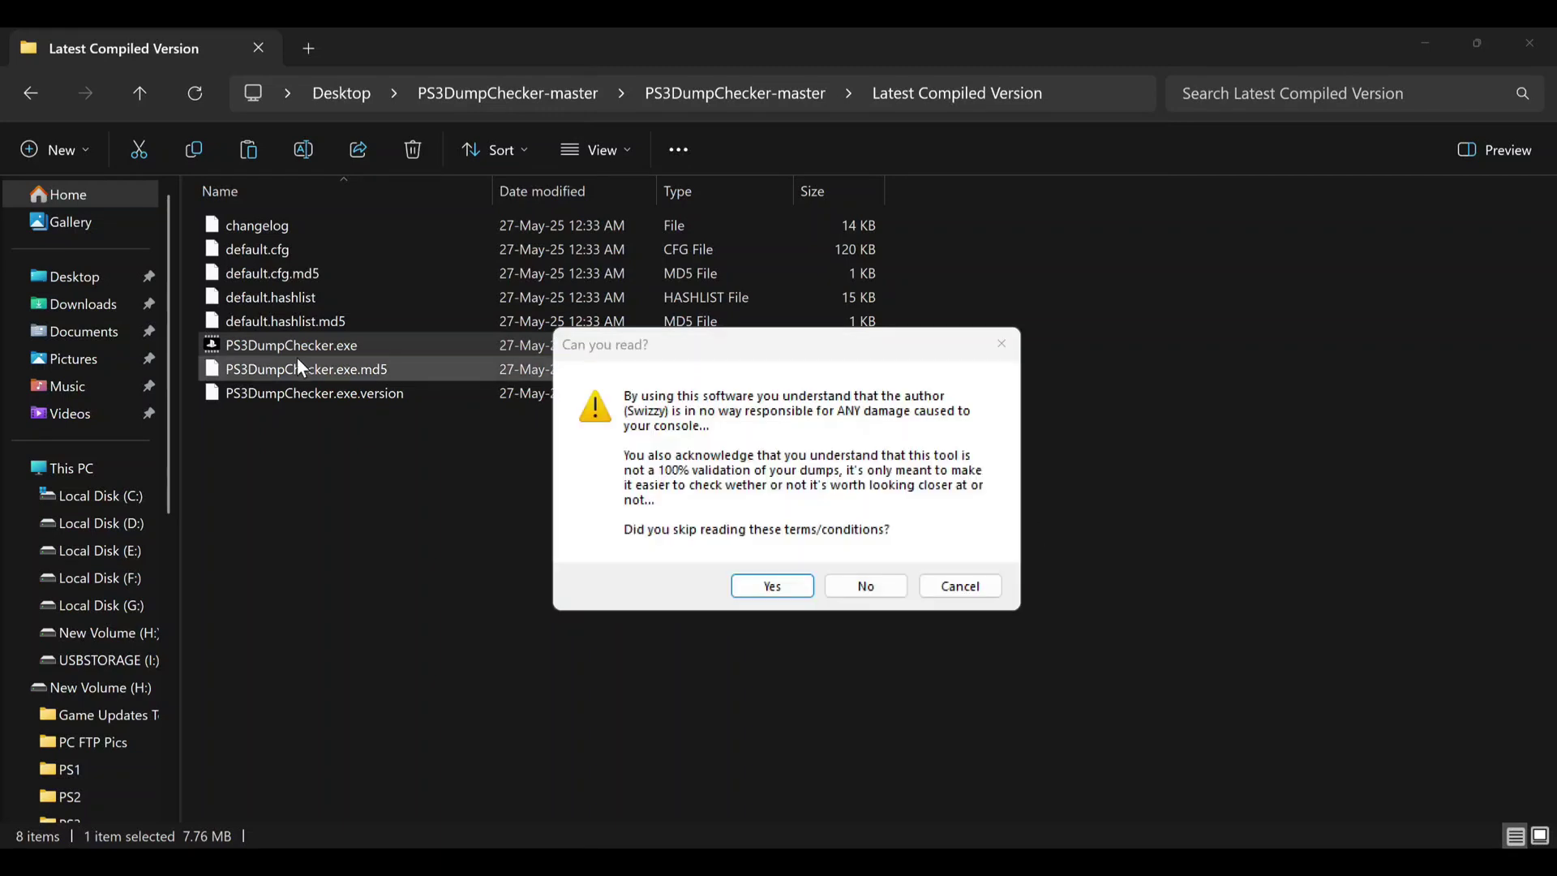
left_click(756, 586)
left_click(916, 529)
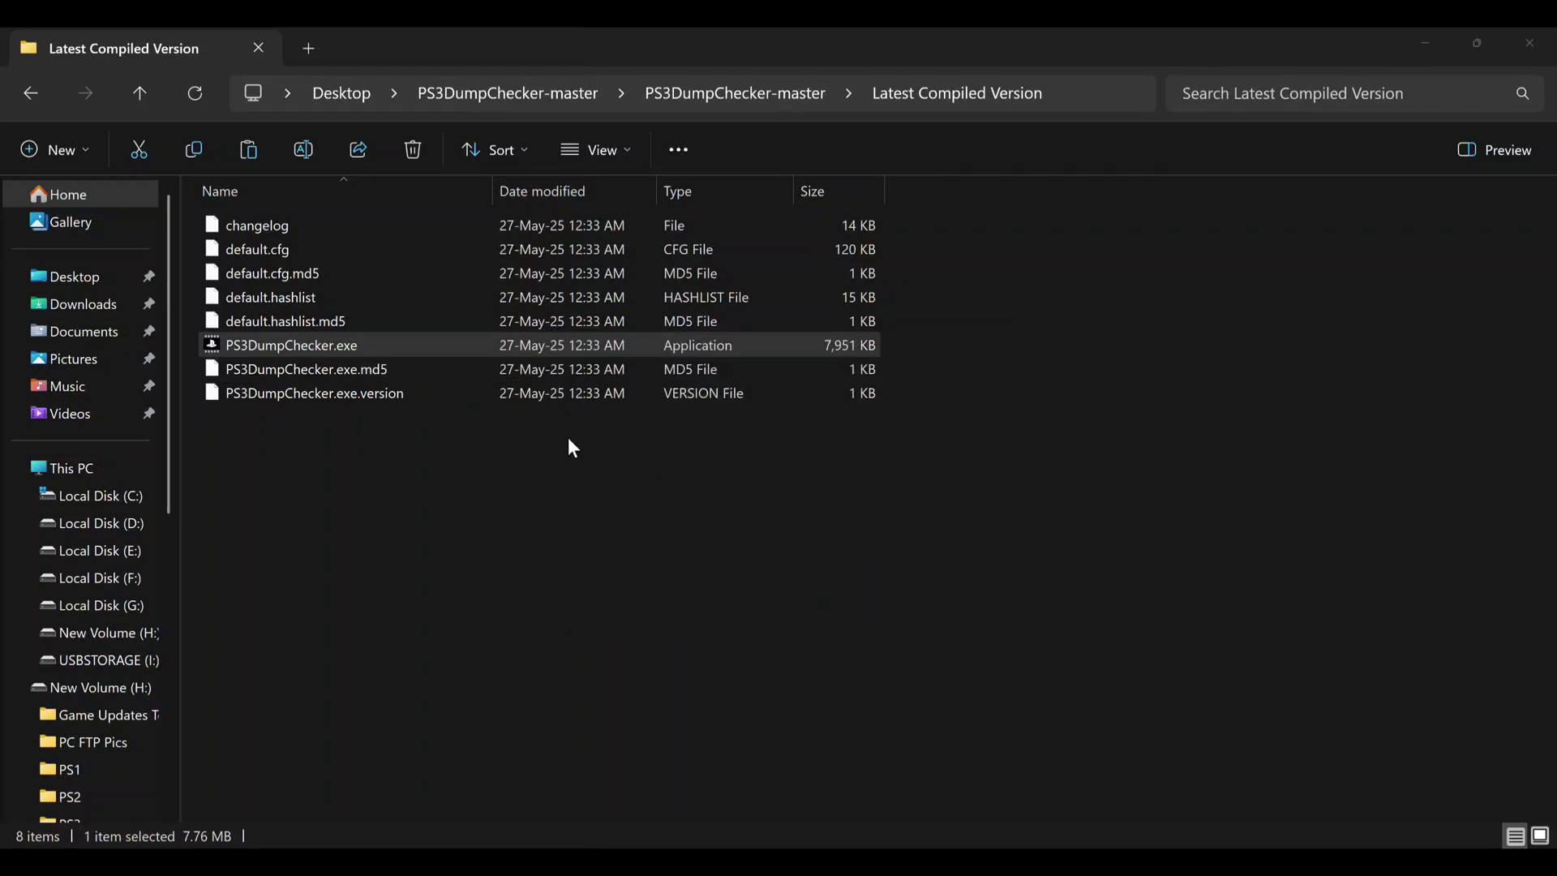
- Launch PS3DumpChecker.exe again, answer its terms prompt and close the File Explorer window
right_click(348, 347)
left_click(456, 429)
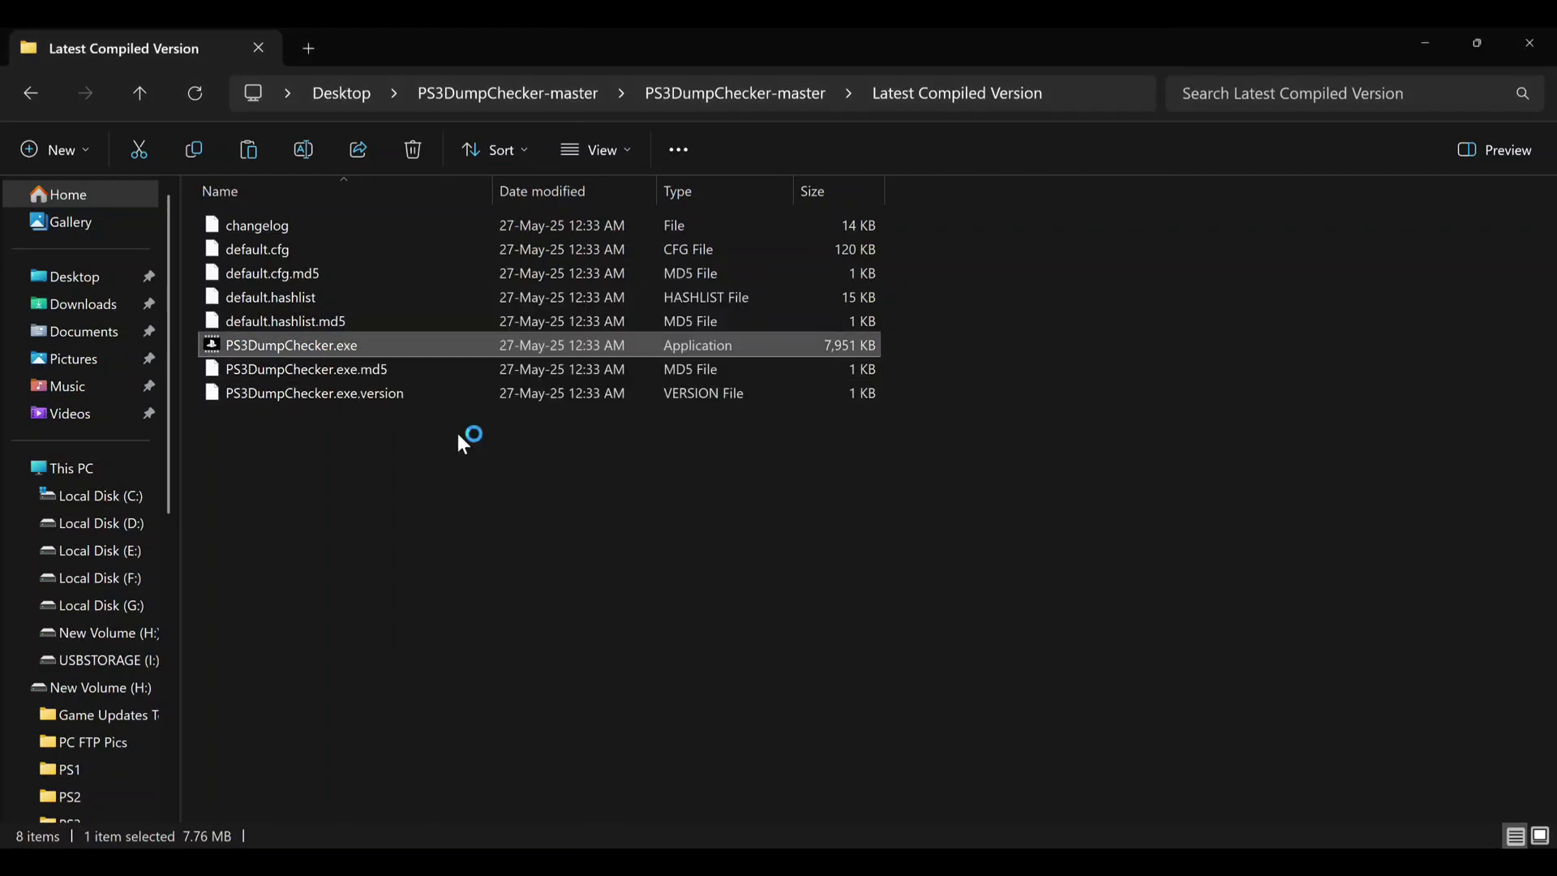
left_click(772, 585)
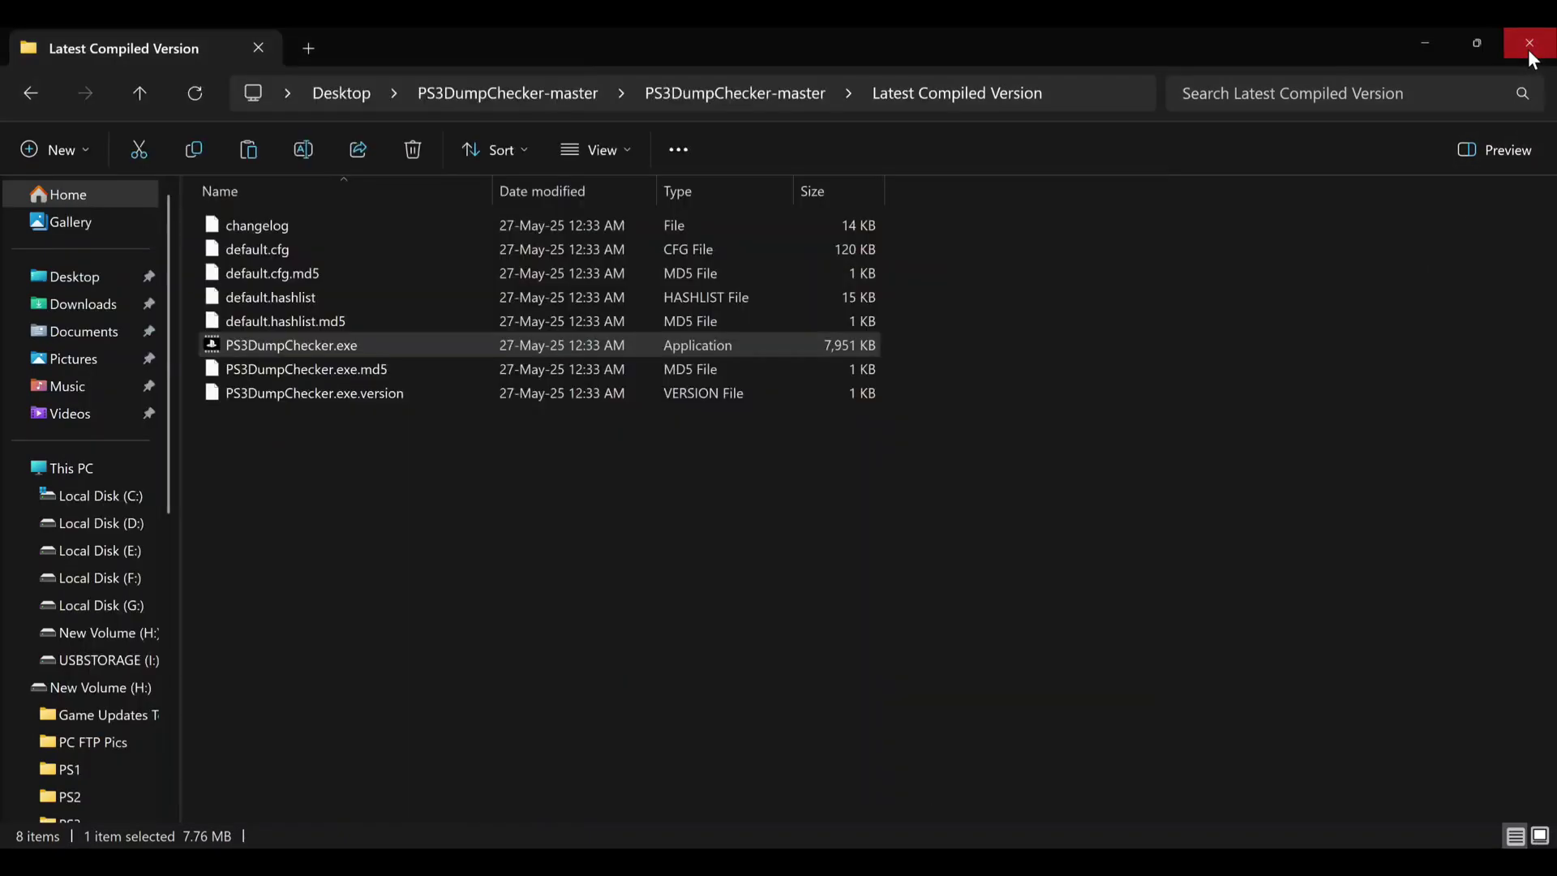
left_click(1530, 47)
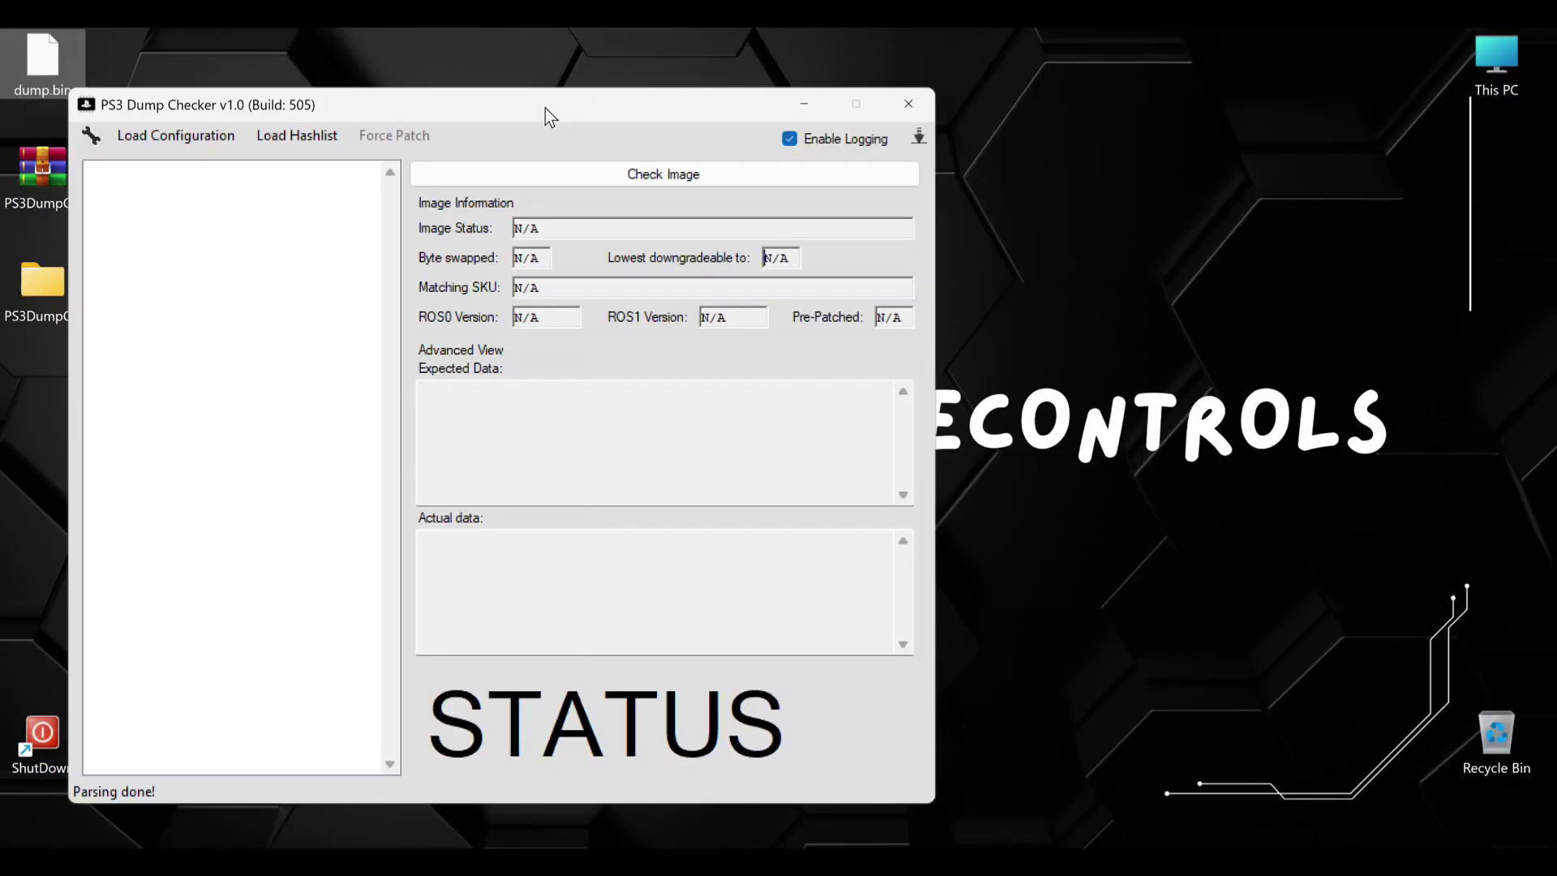
- Check the flash image dump.bin from the desktop in PS3 Dump Checker
left_click_drag(545, 108, 829, 103)
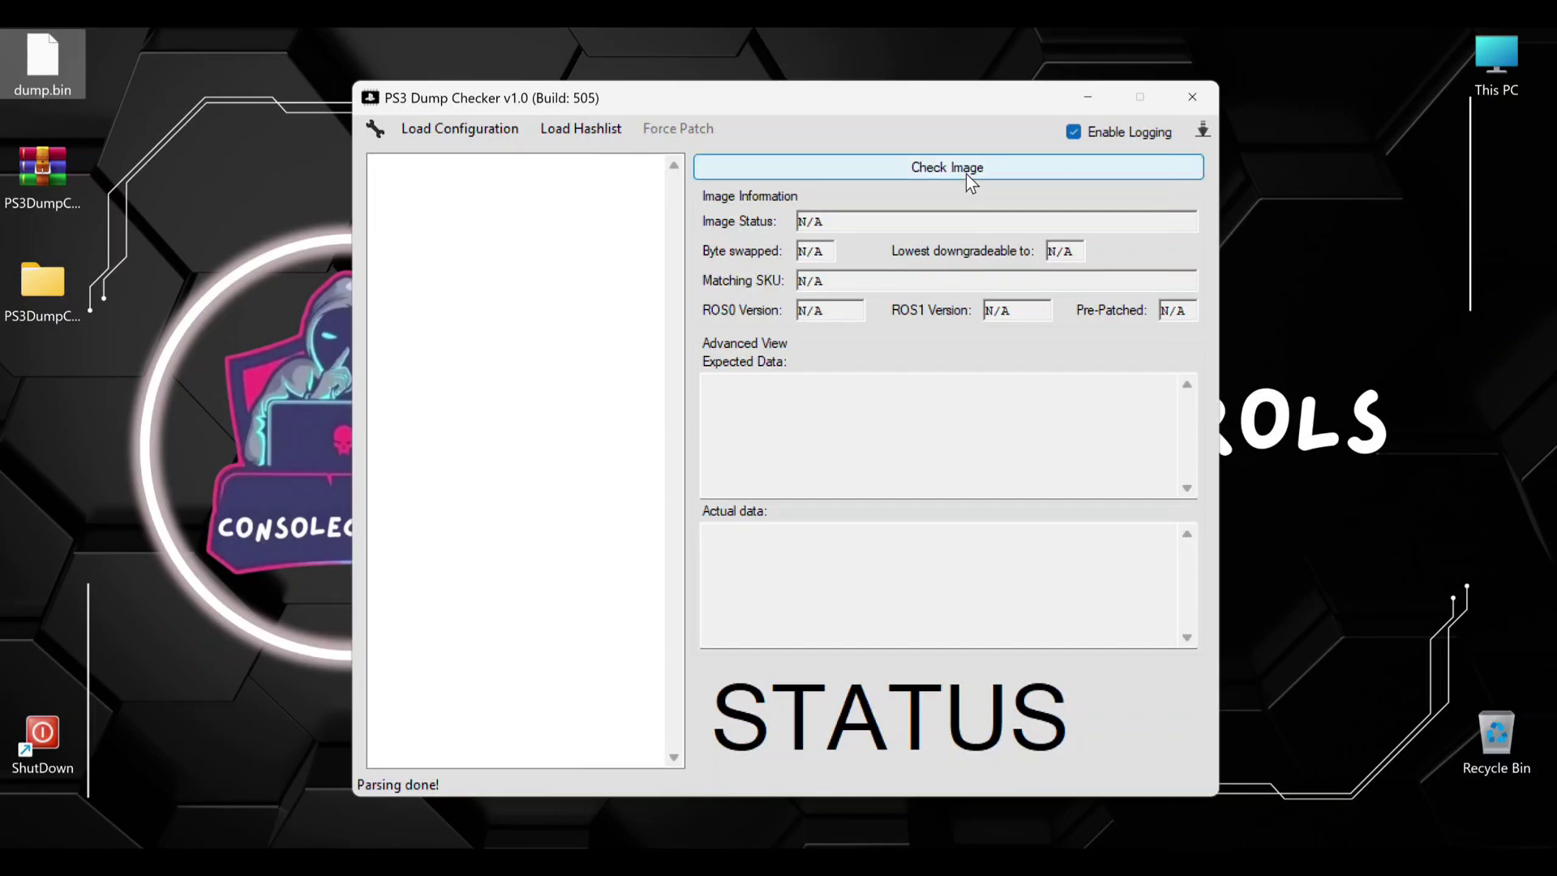
left_click(44, 81)
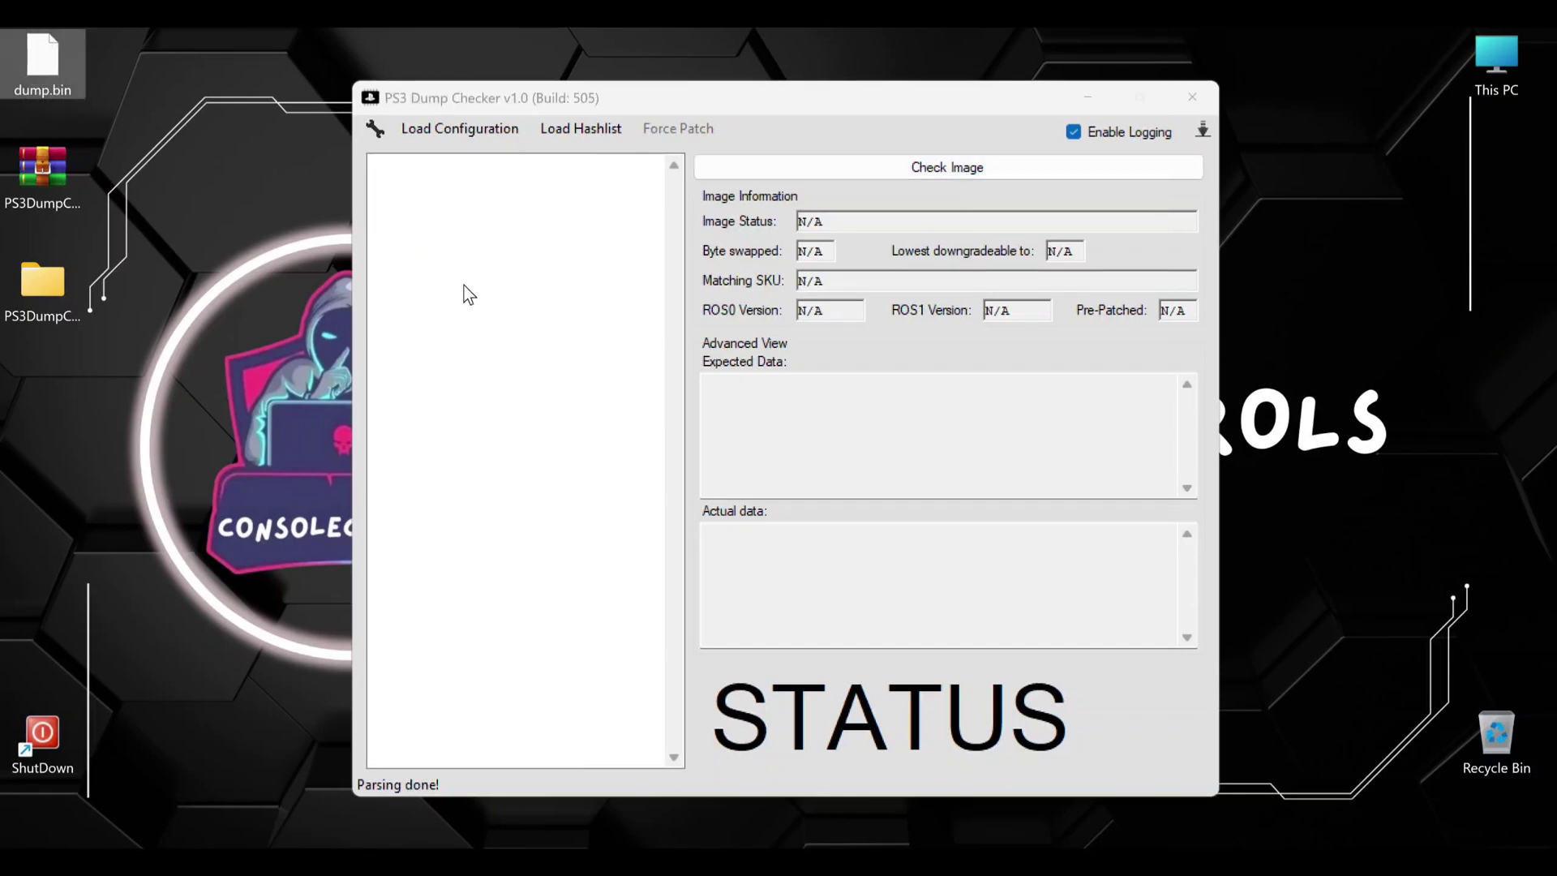
left_click(1005, 172)
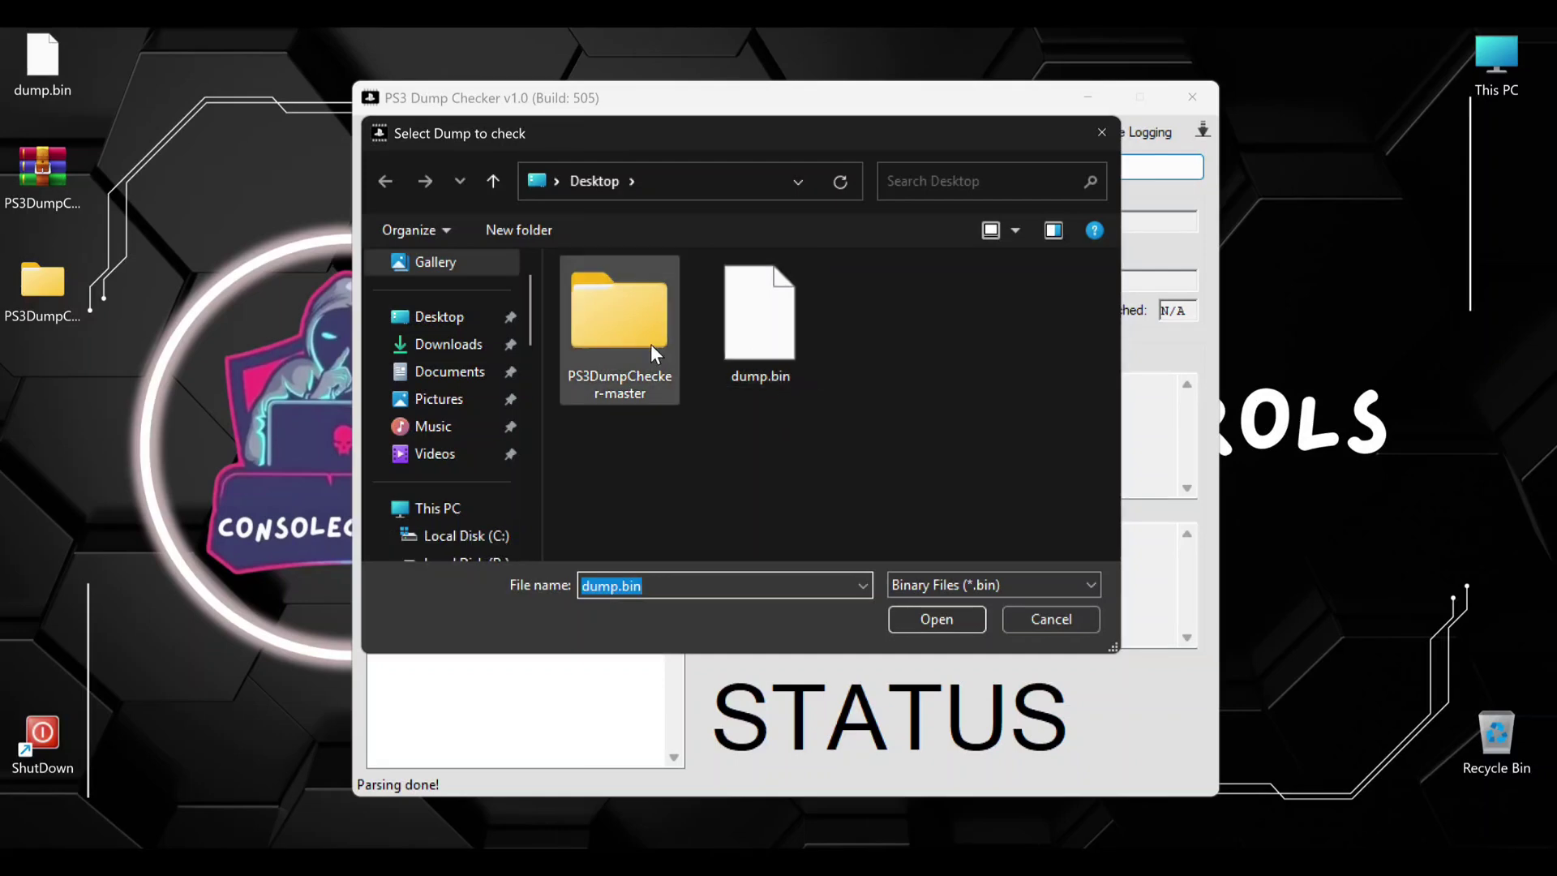
left_click(766, 344)
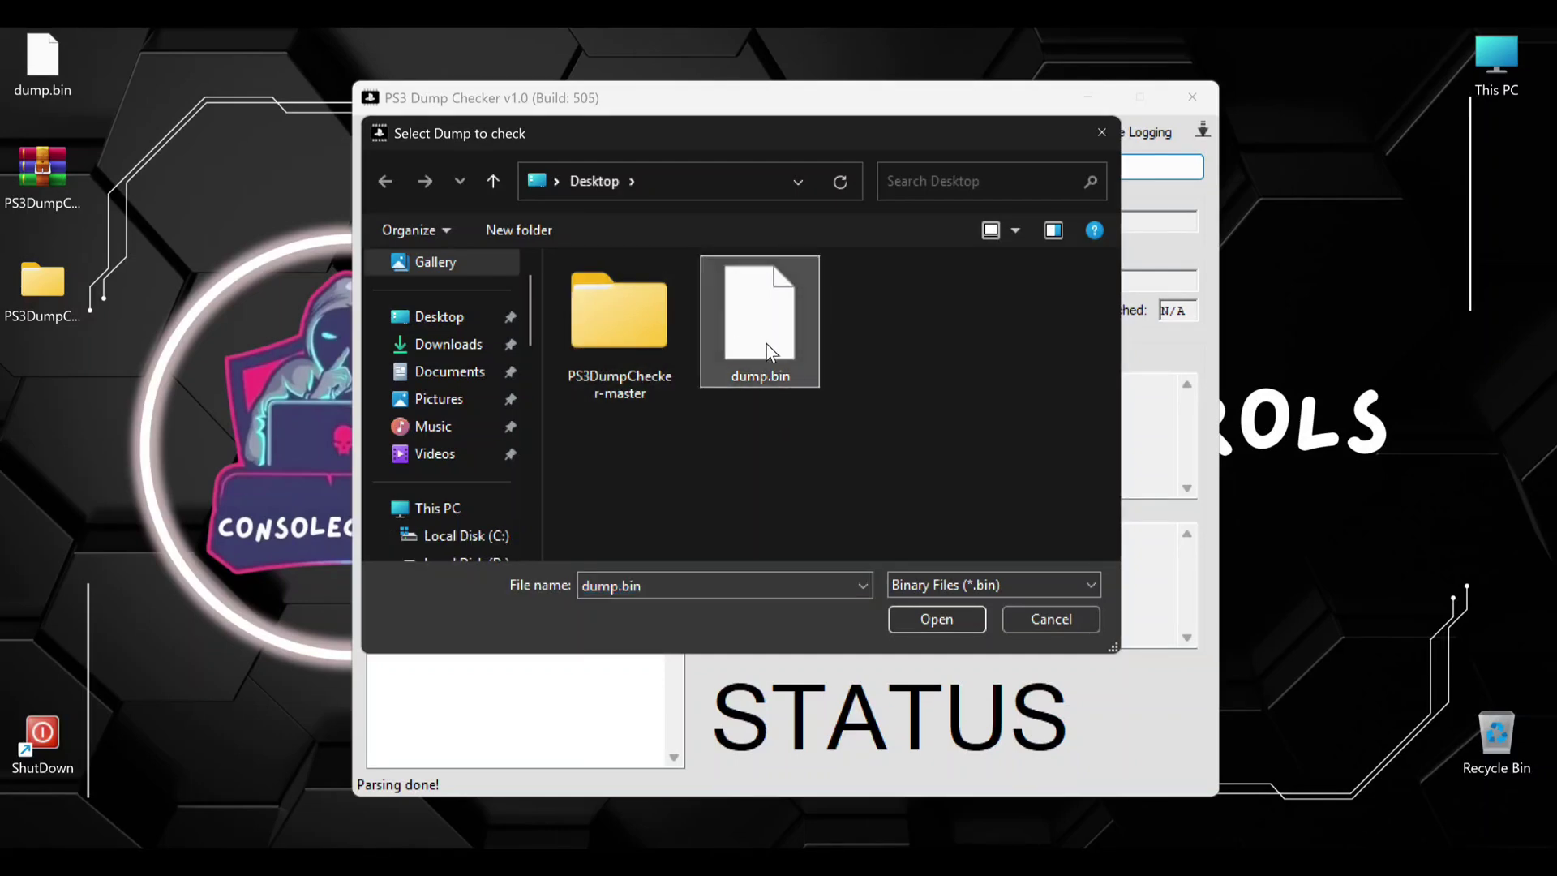
left_click(914, 610)
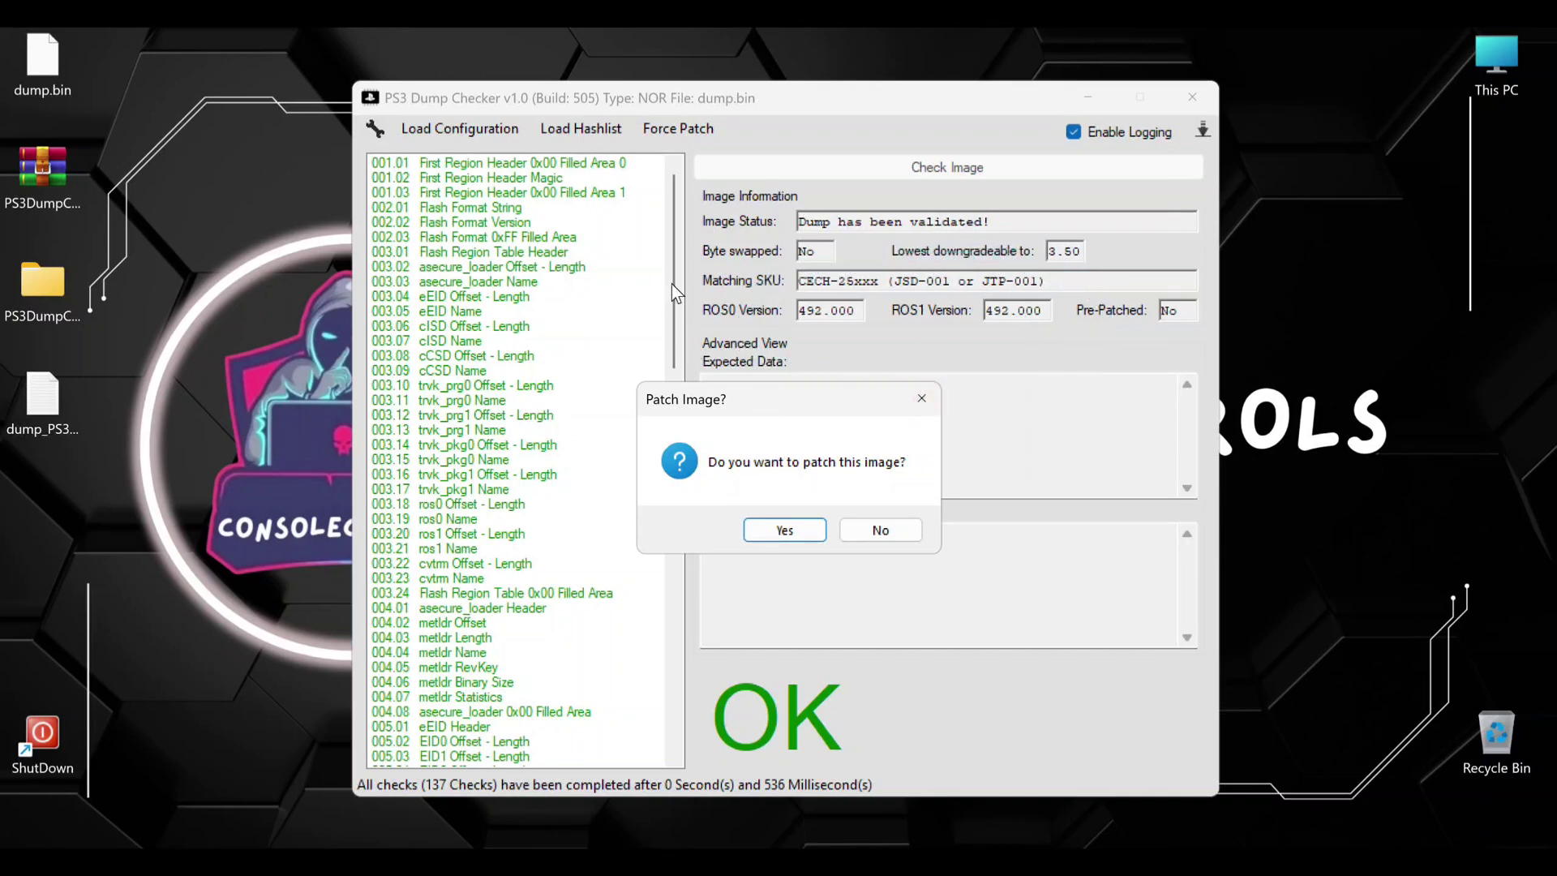
- Decline patching the image, review the check list down to its end and close PS3 Dump Checker
left_click(897, 531)
left_click_drag(678, 255, 683, 644)
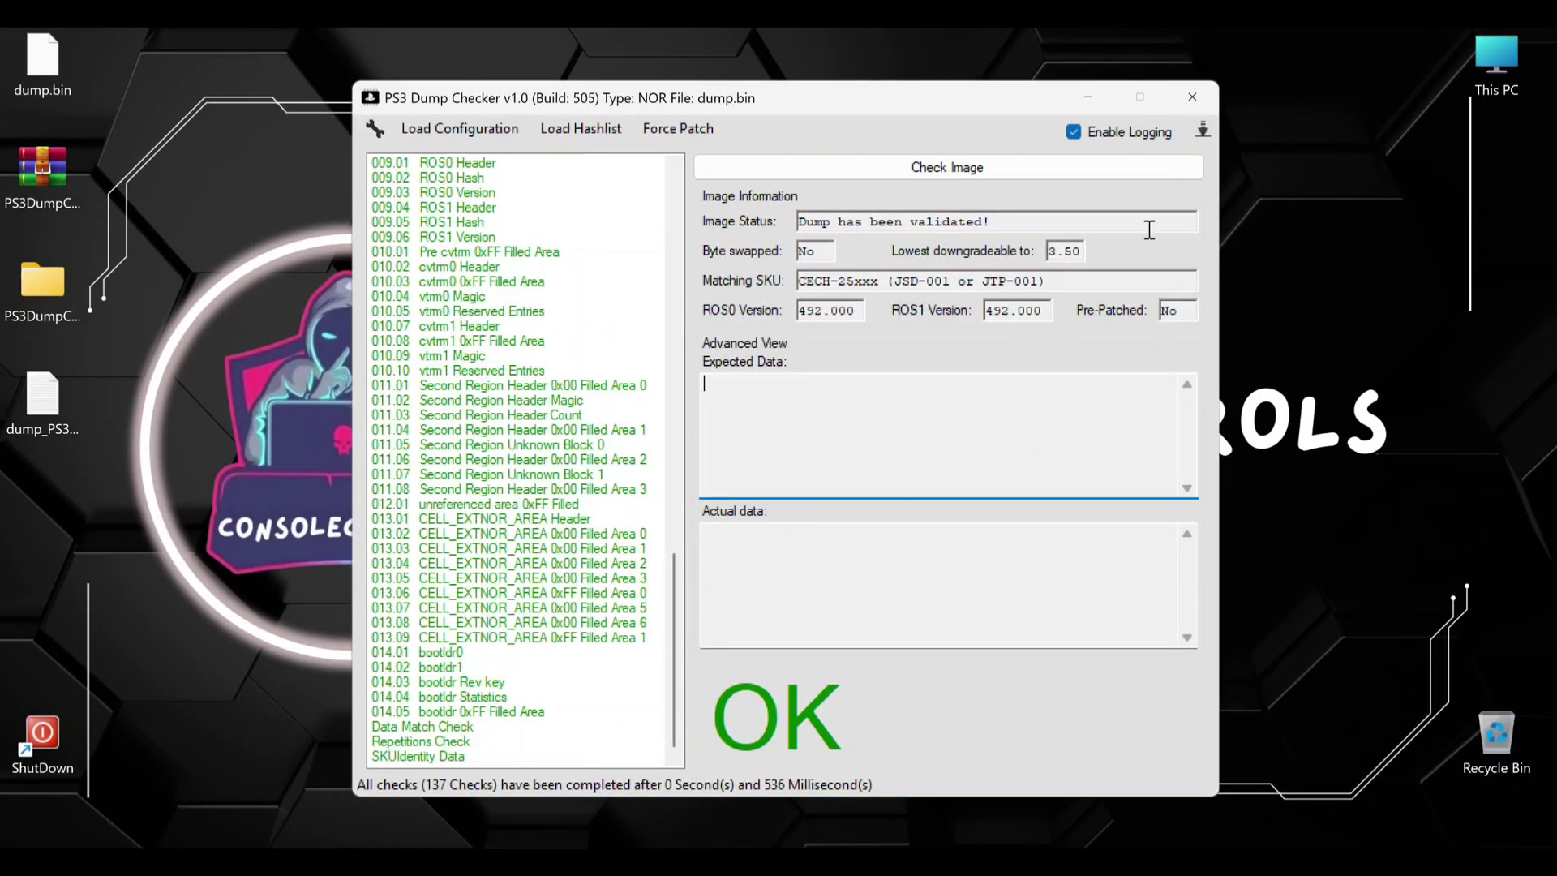
left_click(1193, 99)
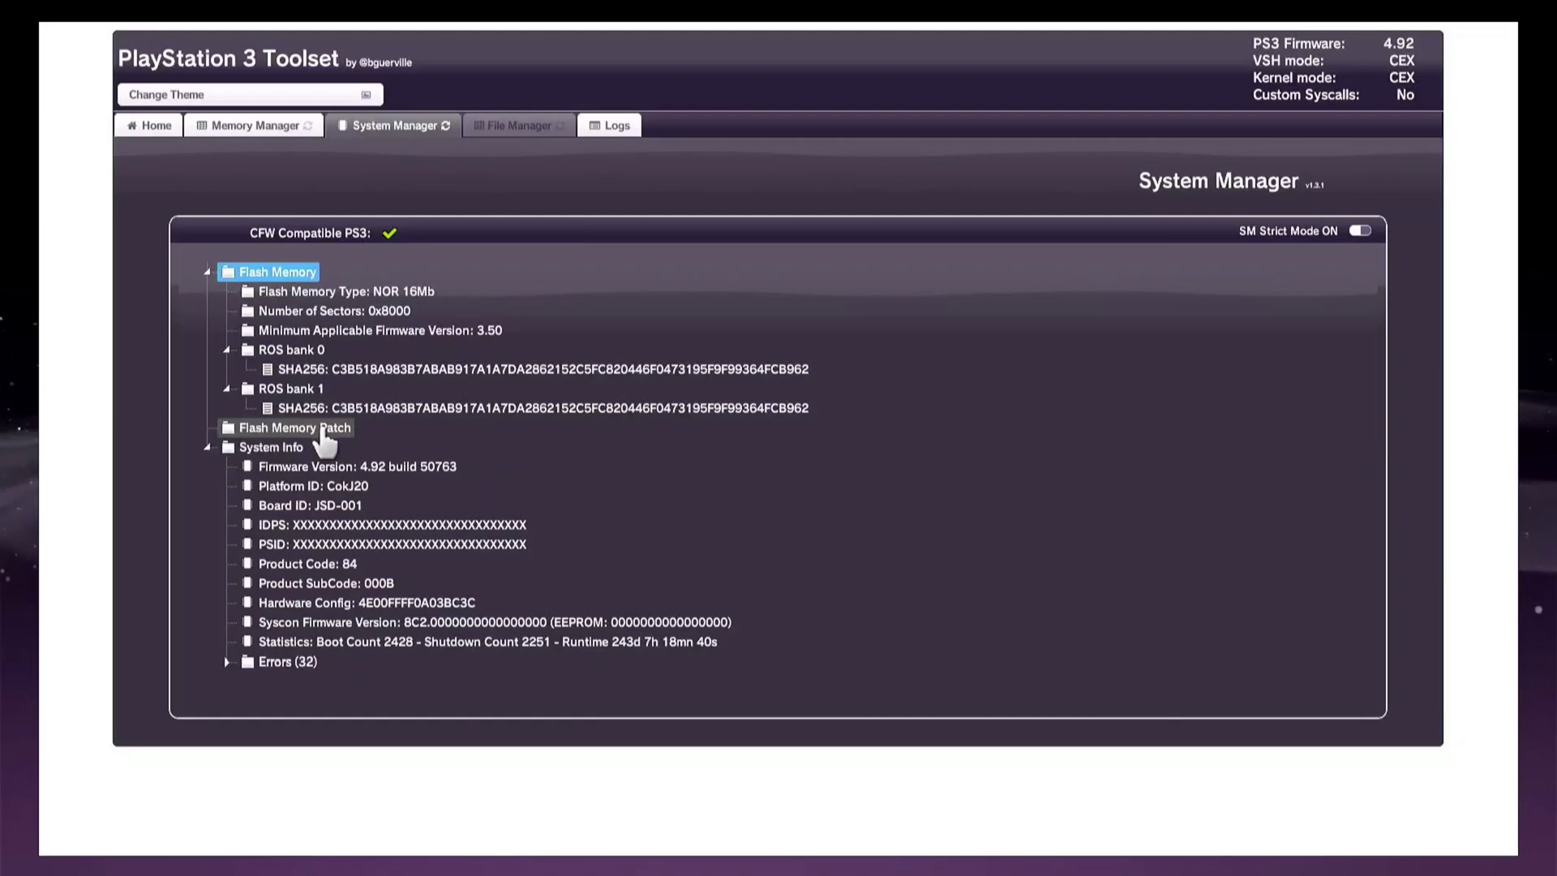
- In PlayStation 3 Toolset's System Manager, load the flash memory patch via HTTP and close the download progress dialog
right_click(230, 431)
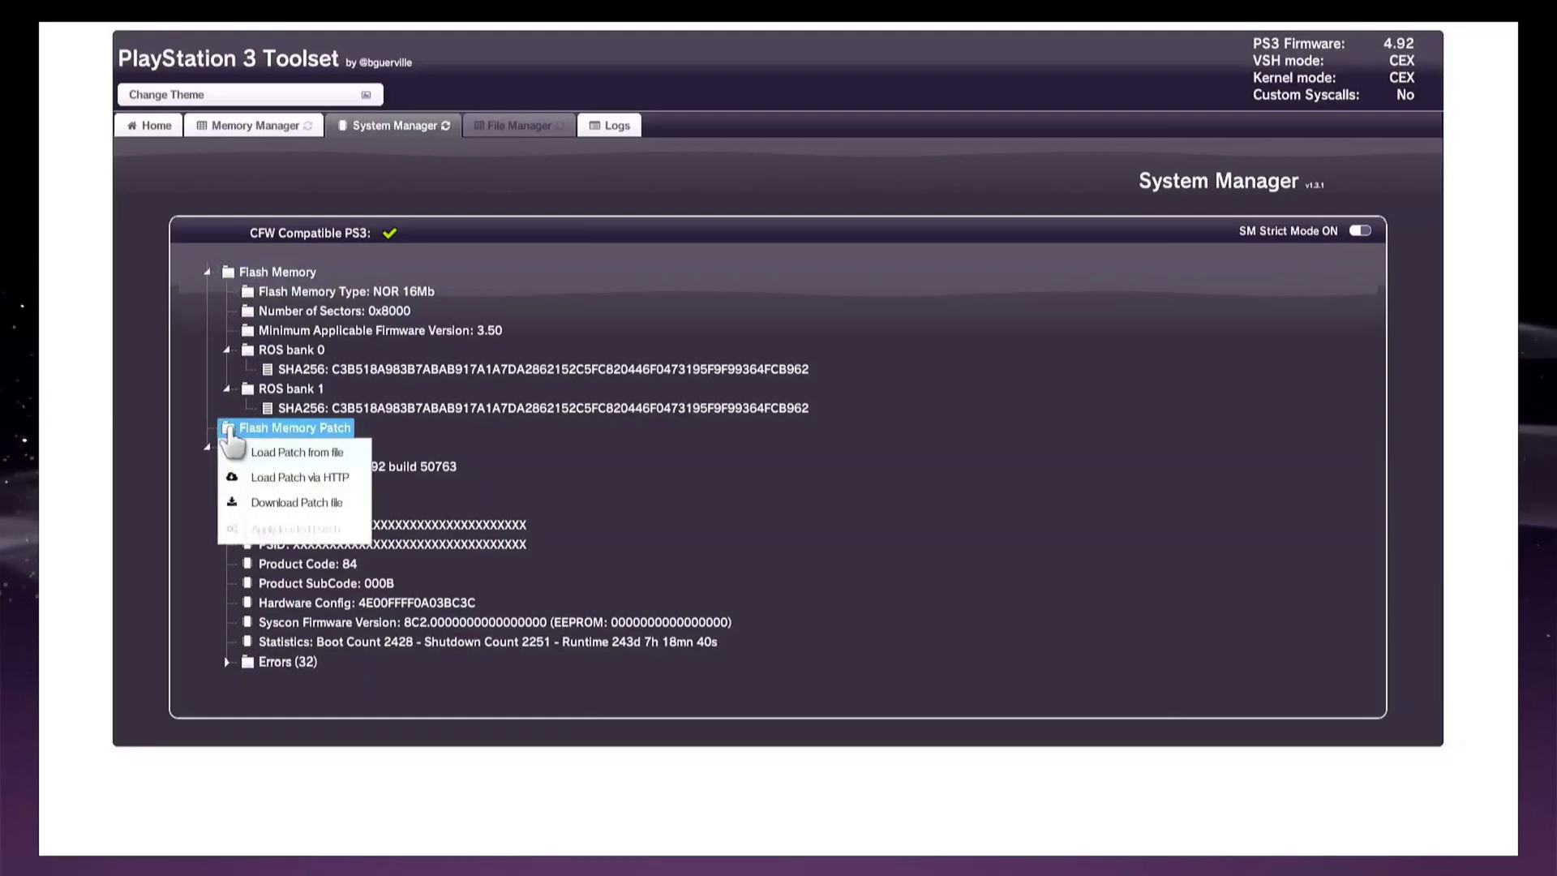
left_click(305, 483)
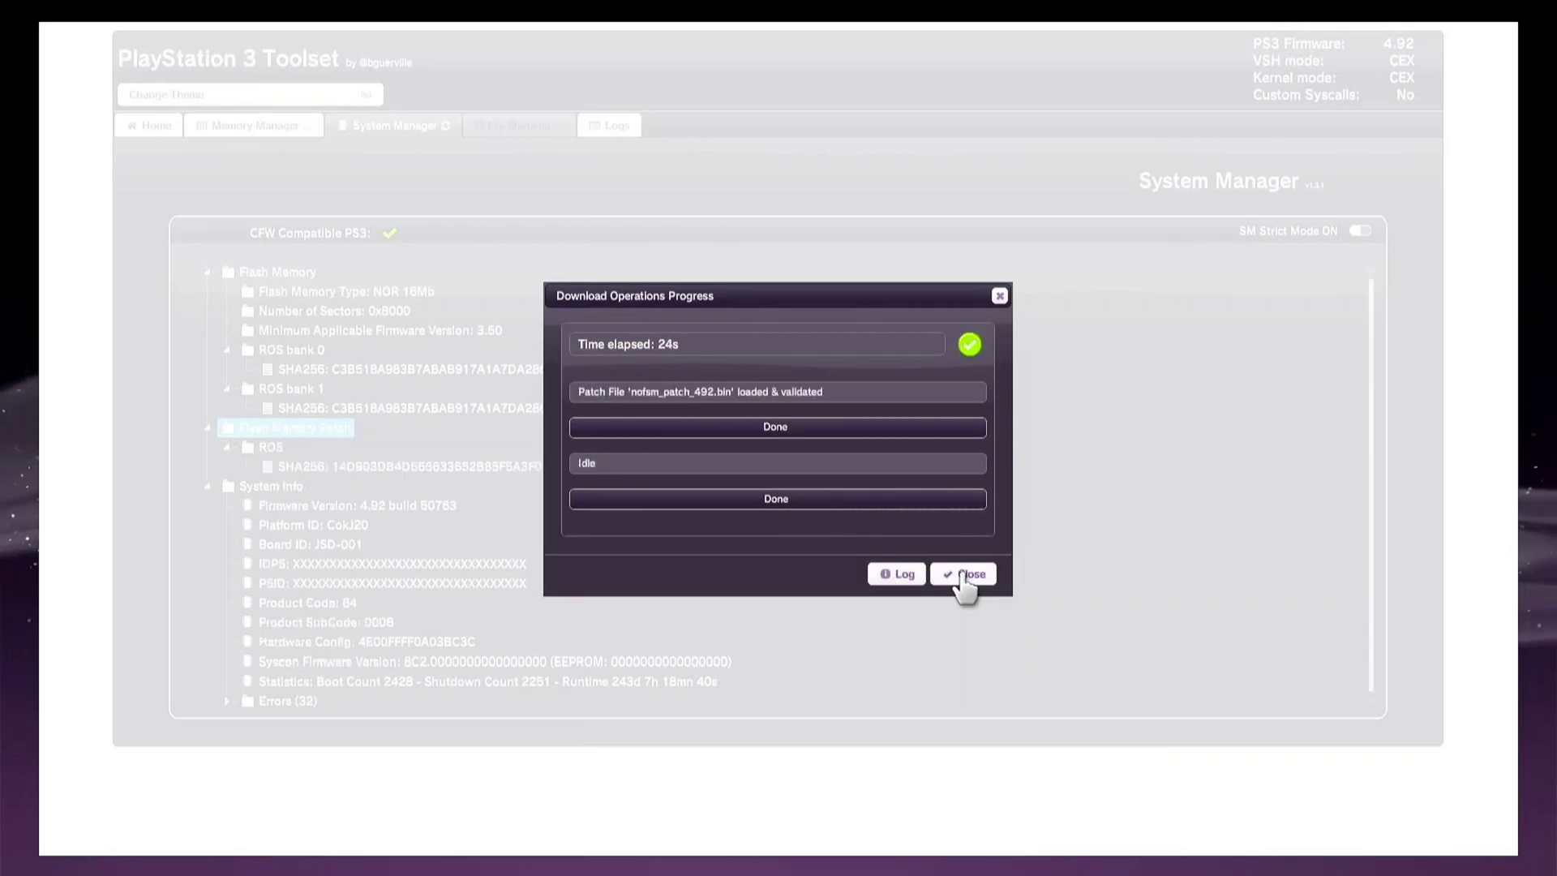
left_click(963, 573)
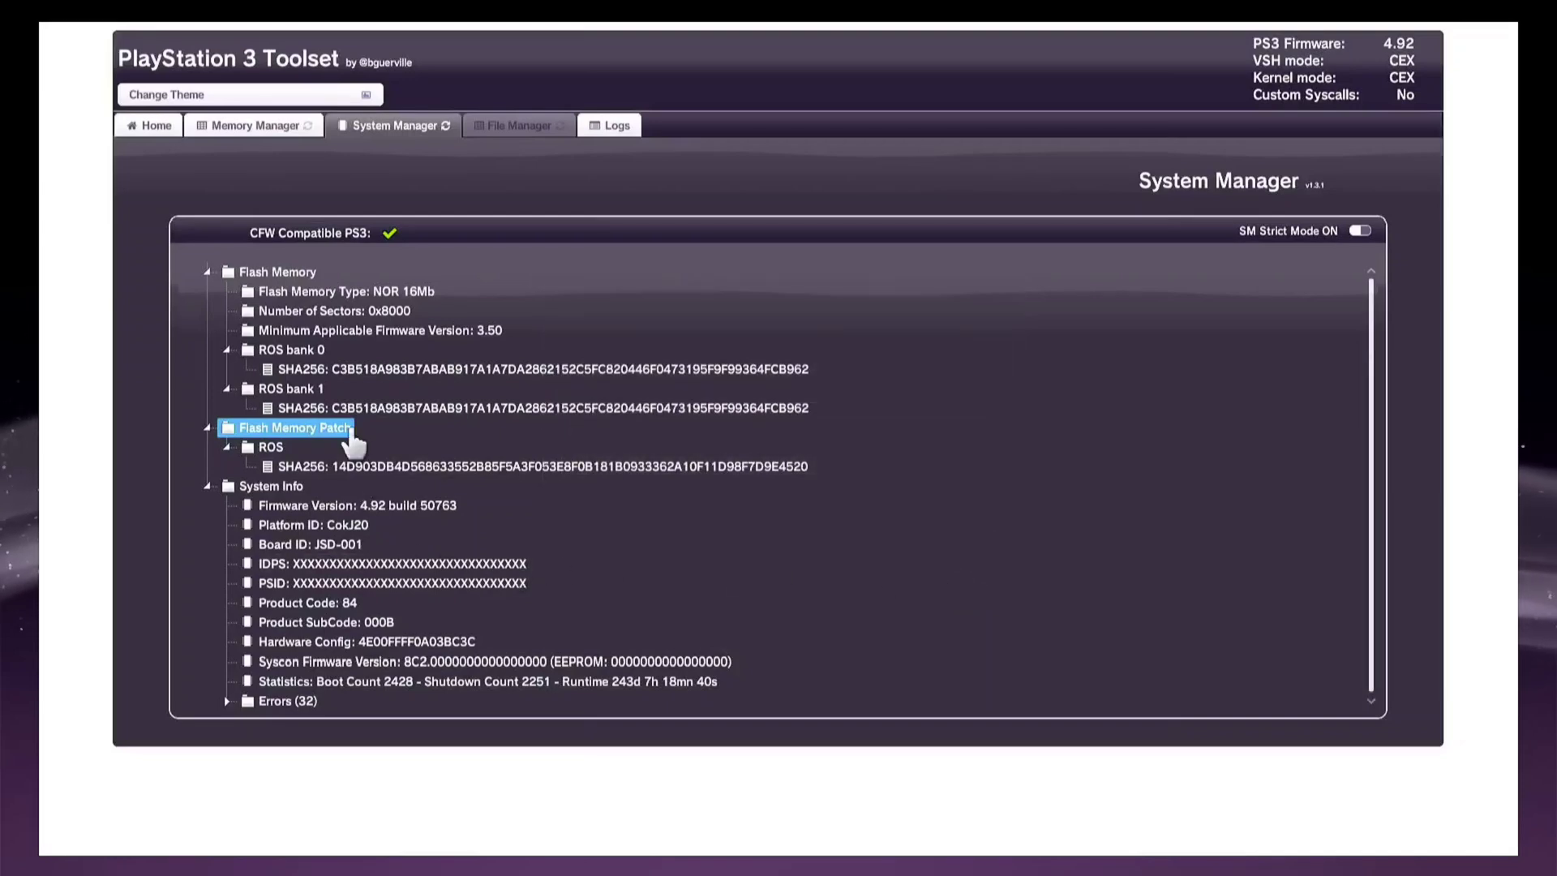
- Apply the loaded patch to the flash memory, confirm the patching and close its progress dialog
right_click(234, 436)
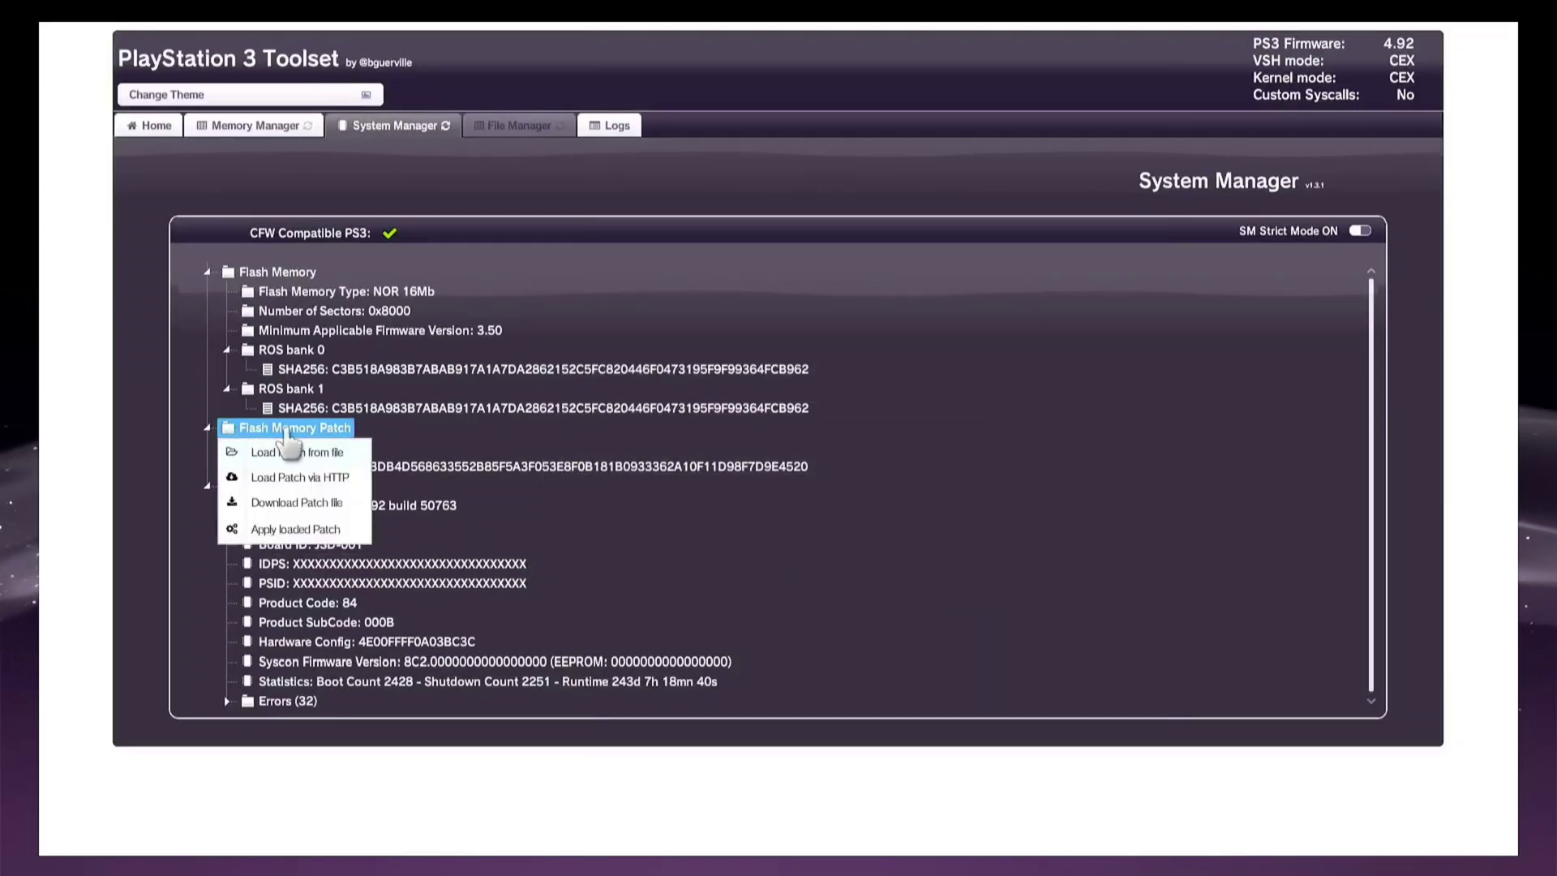
left_click(354, 531)
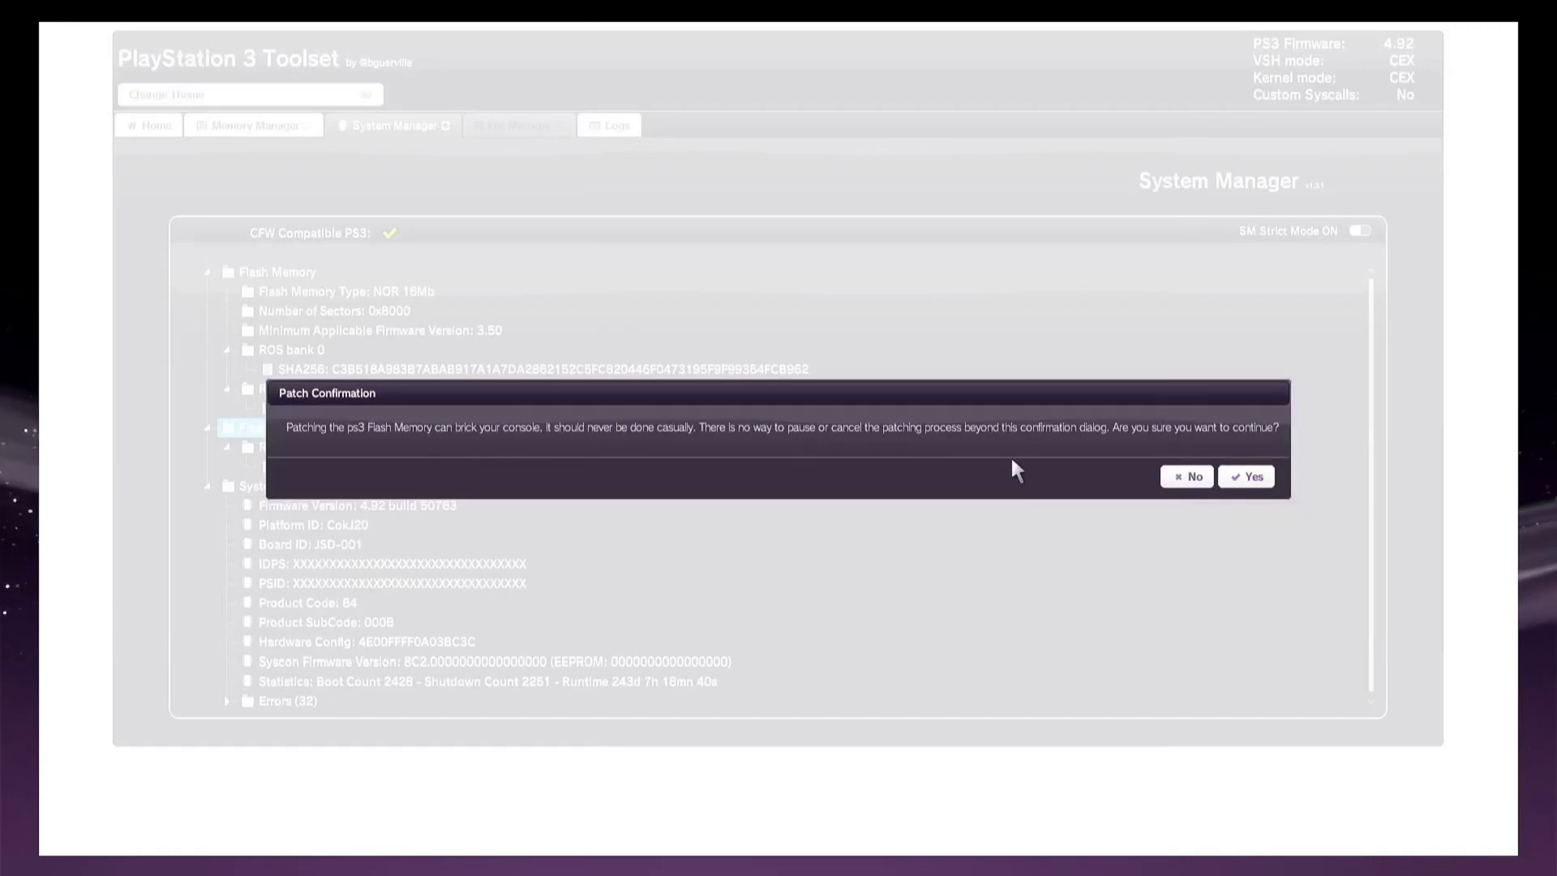
left_click(1254, 477)
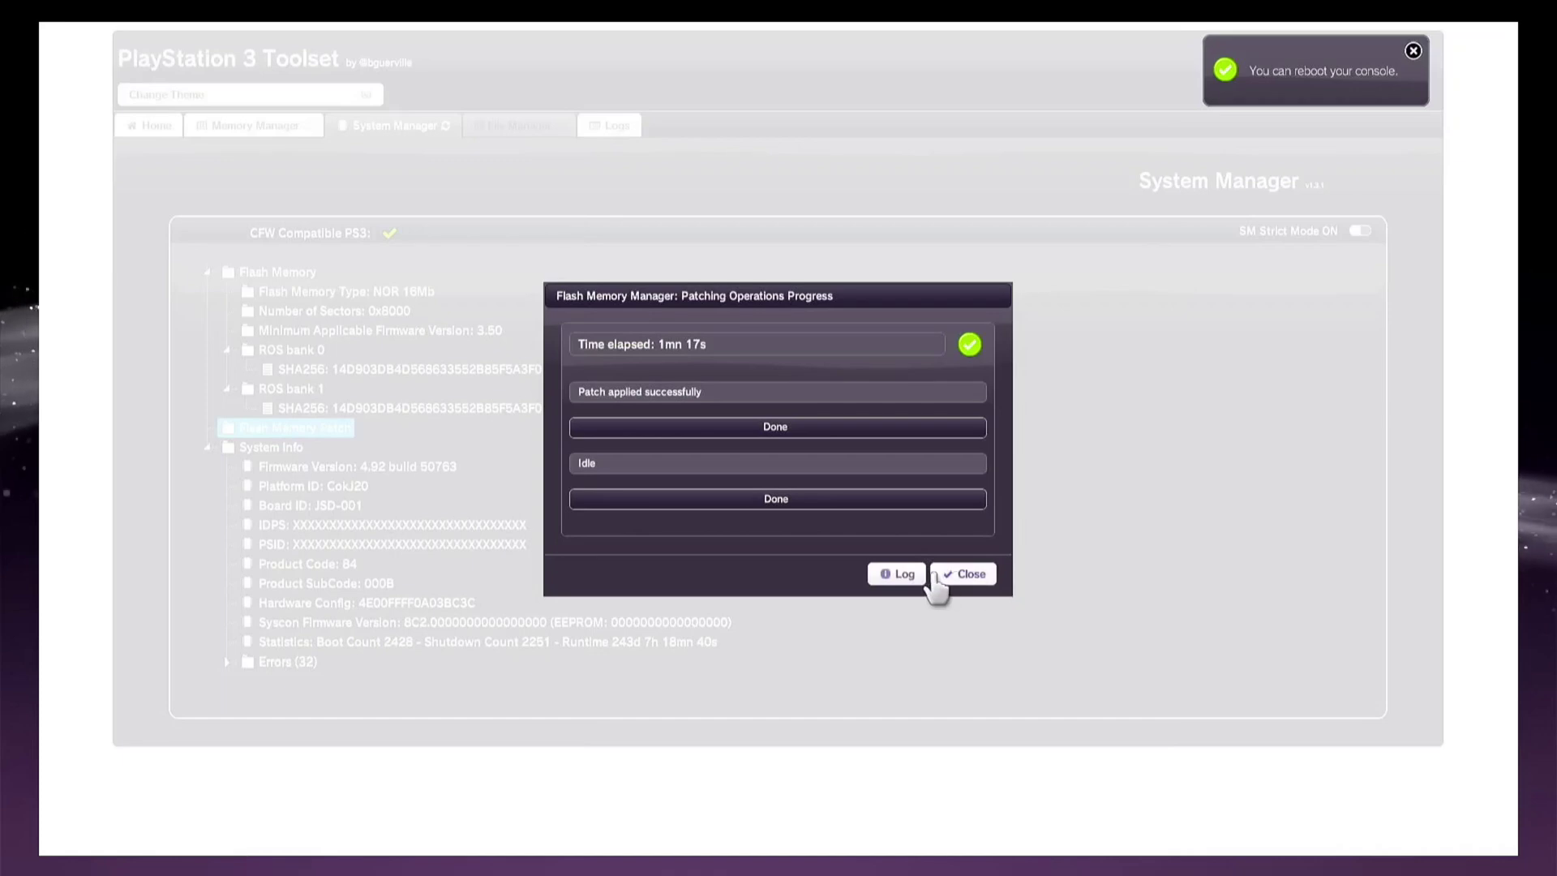
left_click(961, 574)
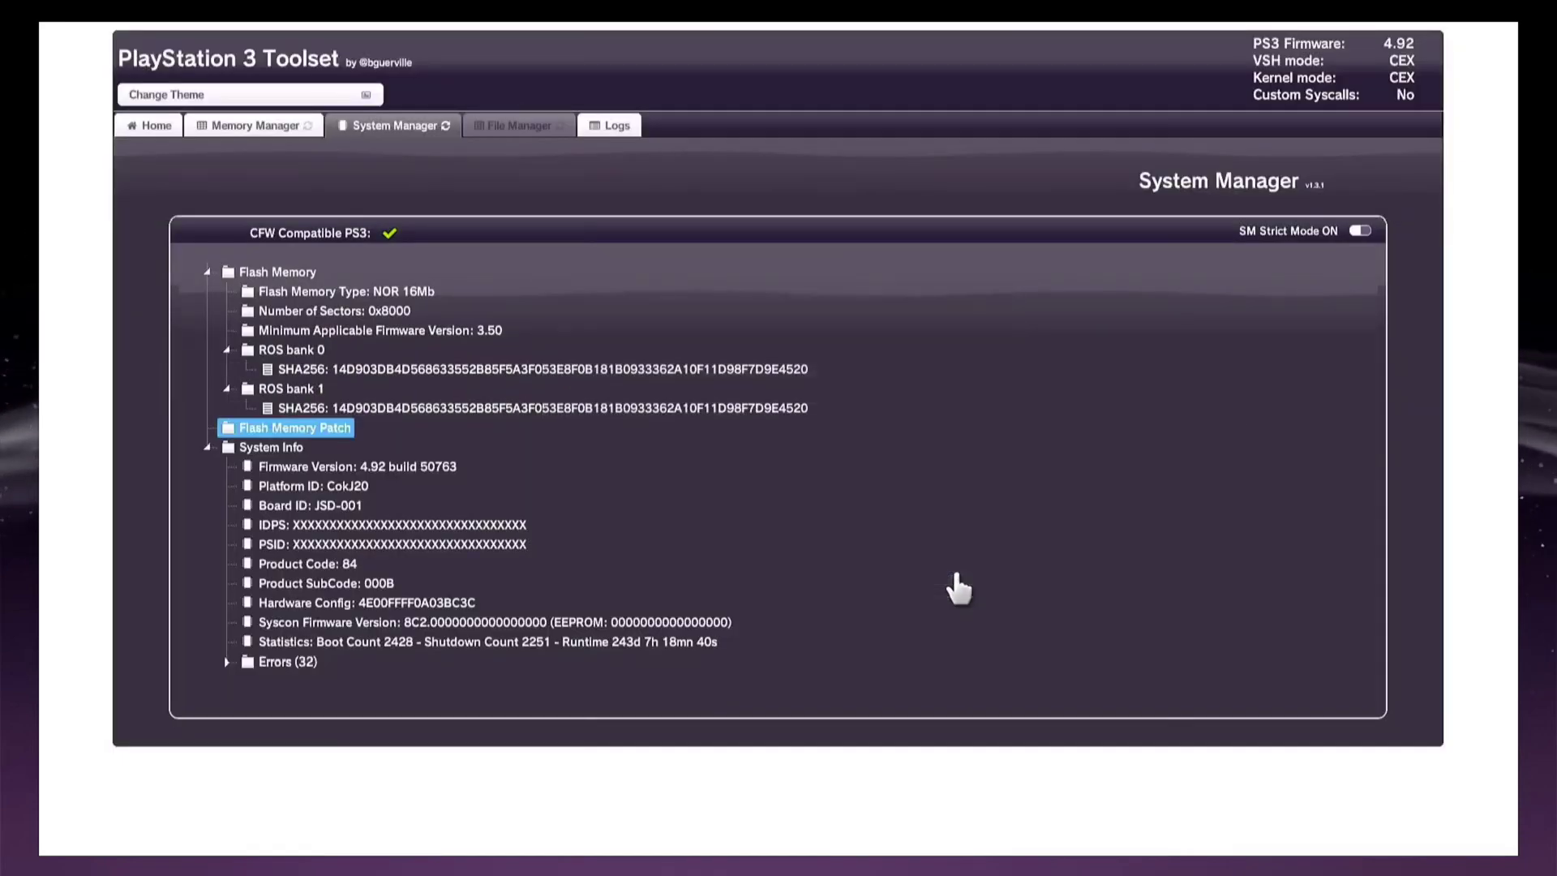
- Exit the toolset to the PS3 home menu and go to Turn Off System under Users
key("Escape")
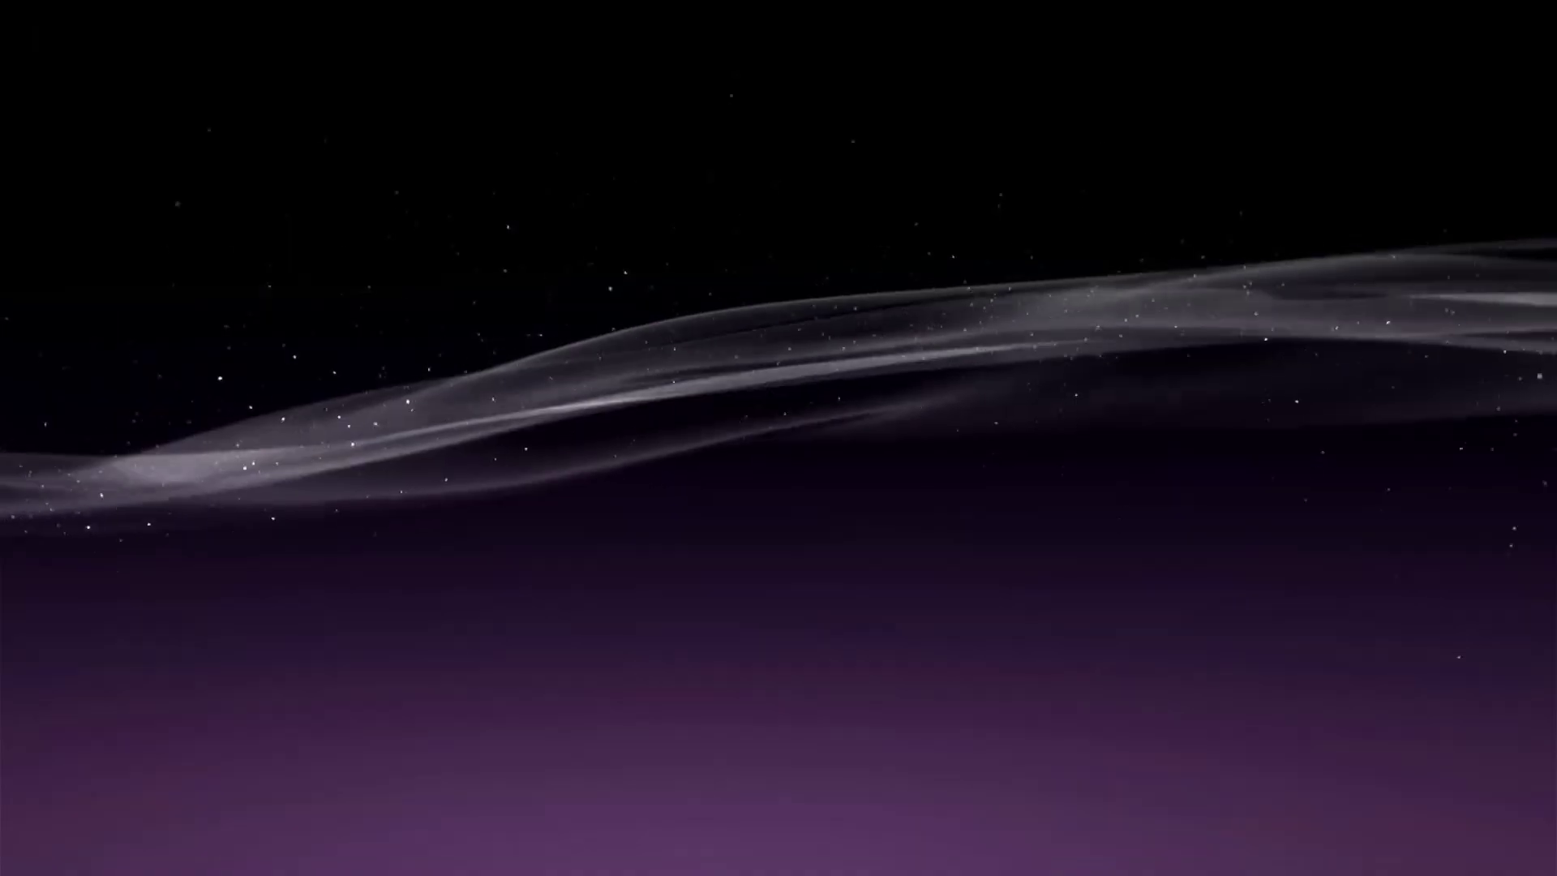
key("Left")
key("Left")
key("Left")
key("Left")
key("Left")
key("Left")
key("Left")
key("Up")
key("Up")
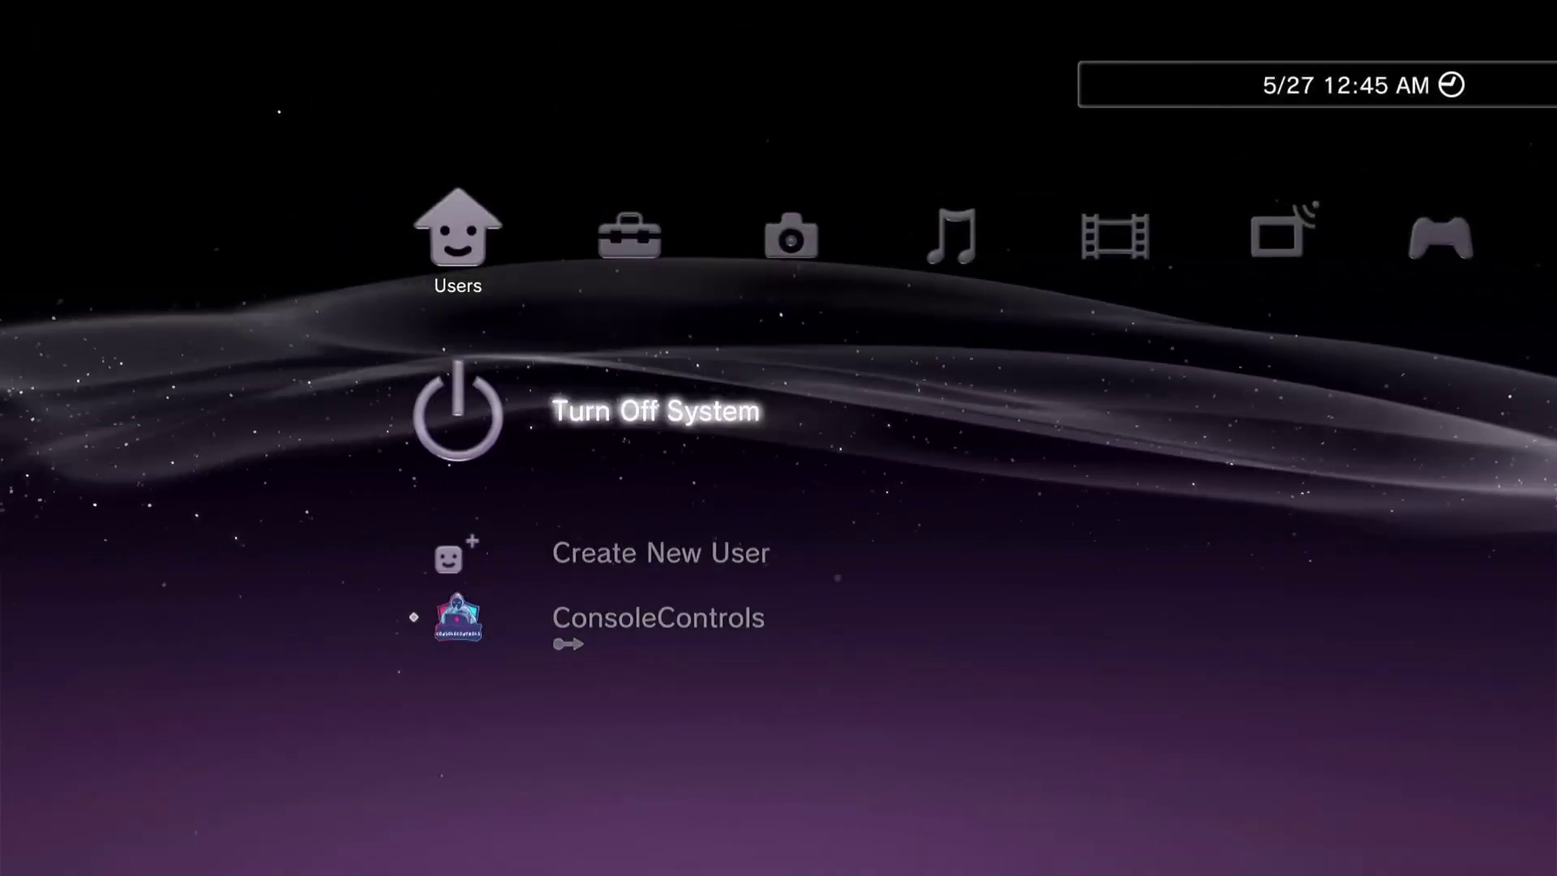